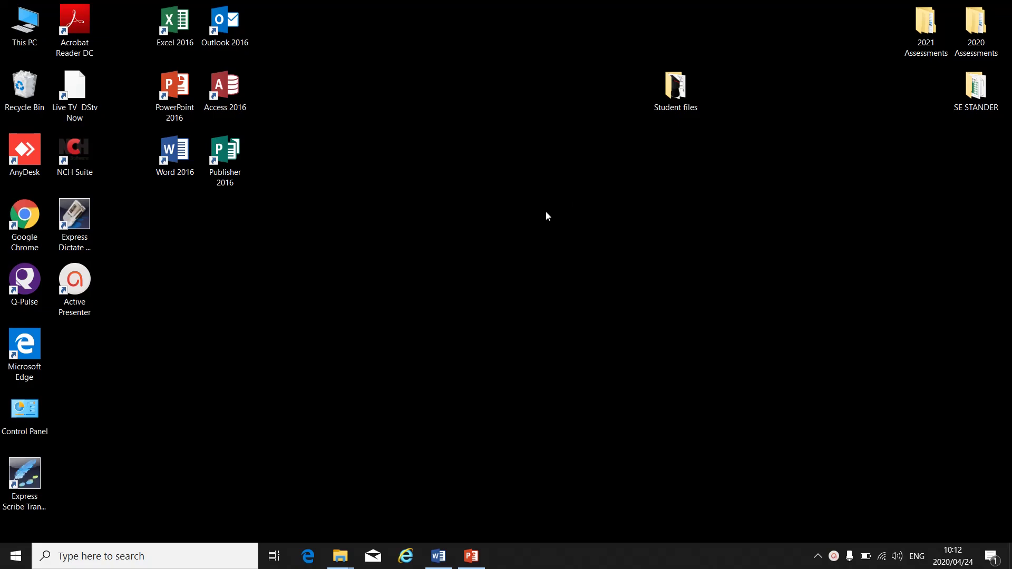
# Restore the PowerPoint presentation window, showing slide 2 of four, from the taskbar
pyautogui.click(471, 557)
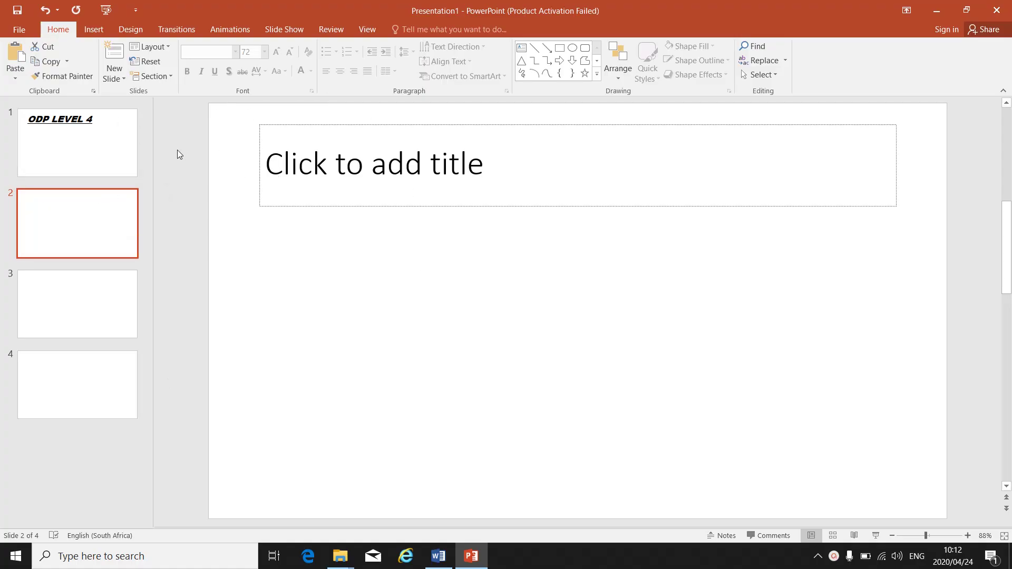
# Show the View tab's presentation and master view options
pyautogui.click(376, 30)
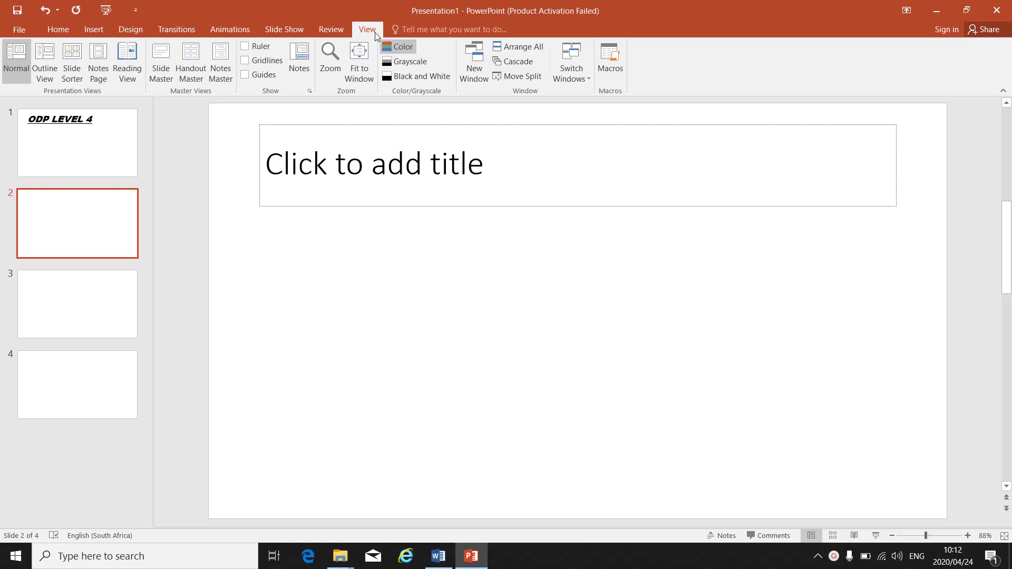
# Enter Slide Master view, close it back to Normal view, then reopen Slide Master view
pyautogui.click(157, 77)
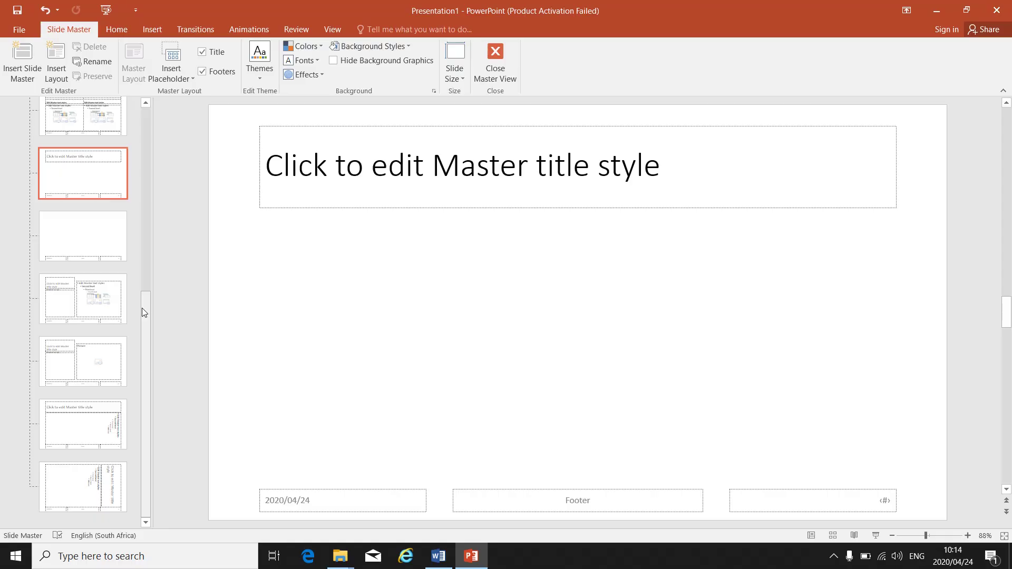
pyautogui.click(495, 62)
pyautogui.click(369, 30)
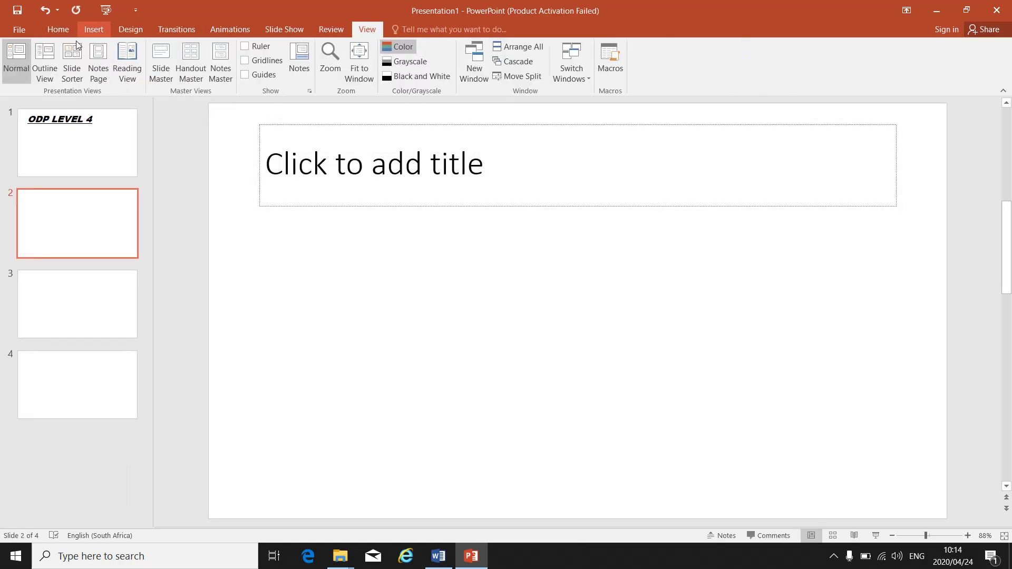
pyautogui.click(158, 78)
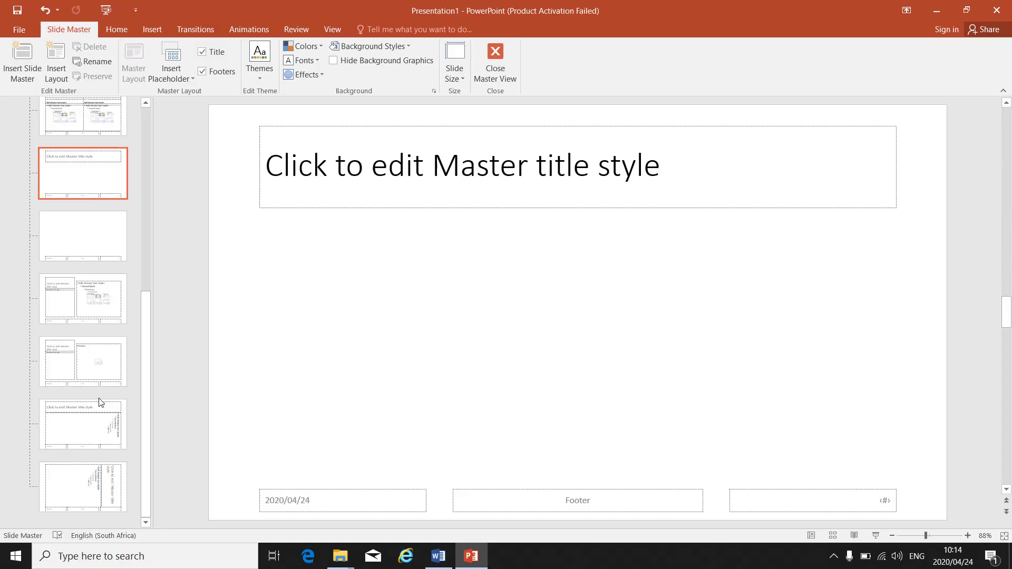
# Select the top-level parent slide master above the layout thumbnails for editing
pyautogui.click(99, 379)
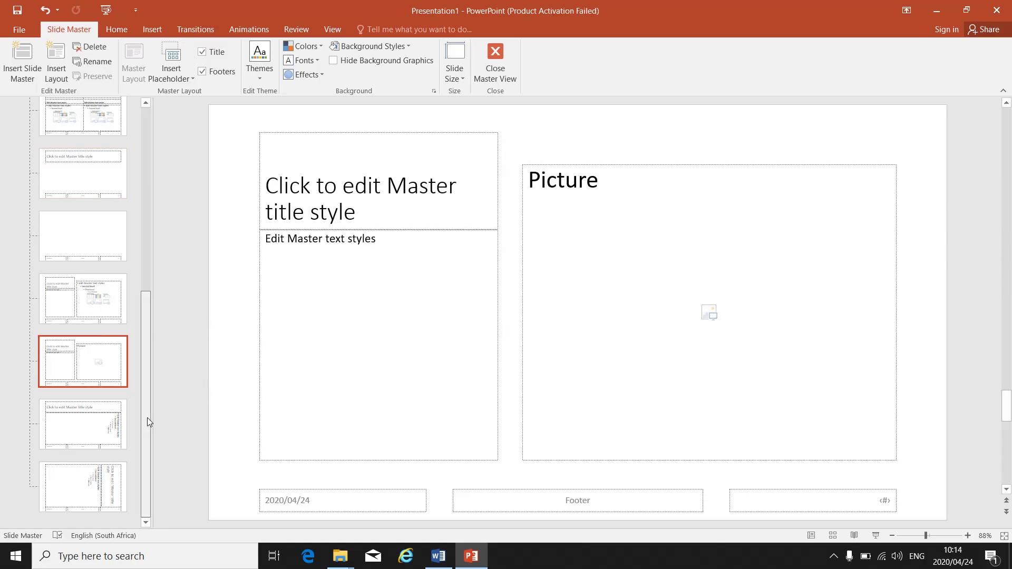
pyautogui.moveTo(147, 417); pyautogui.dragTo(153, 182)
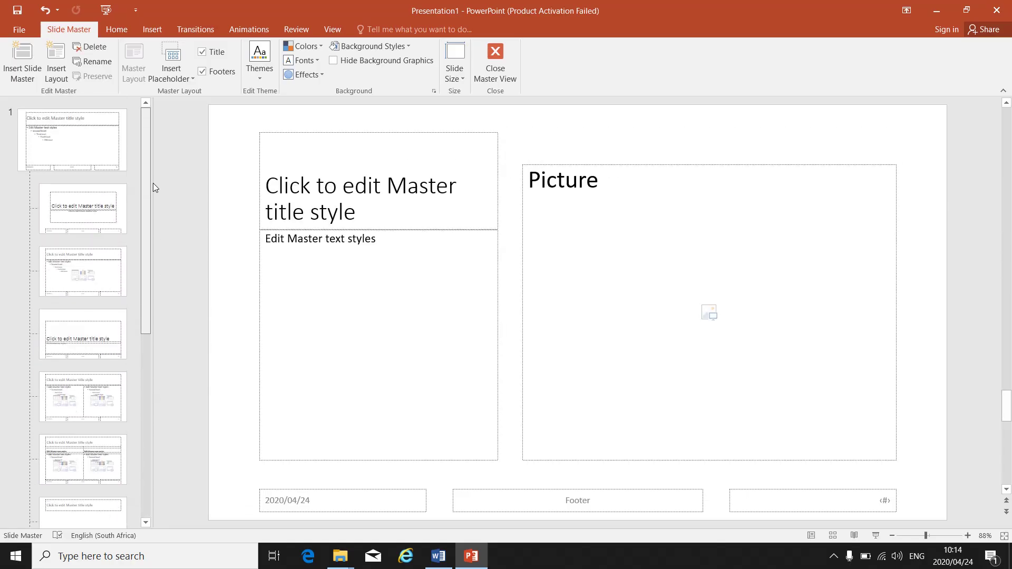
pyautogui.click(103, 157)
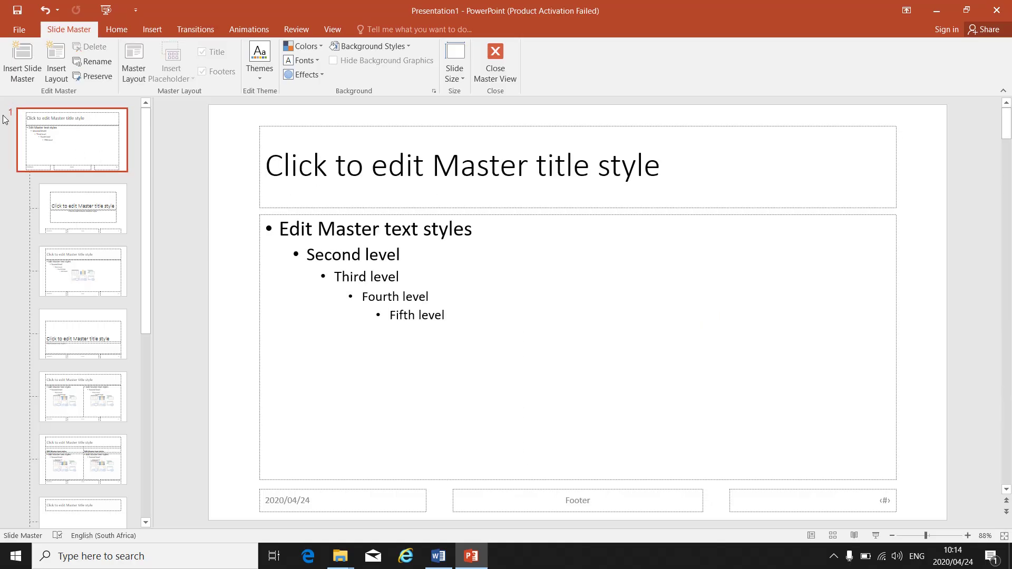
pyautogui.moveTo(140, 320); pyautogui.dragTo(147, 258)
# Set the master title text to the Broadway font at 44 pt
pyautogui.moveTo(268, 163); pyautogui.dragTo(666, 169)
pyautogui.click(117, 29)
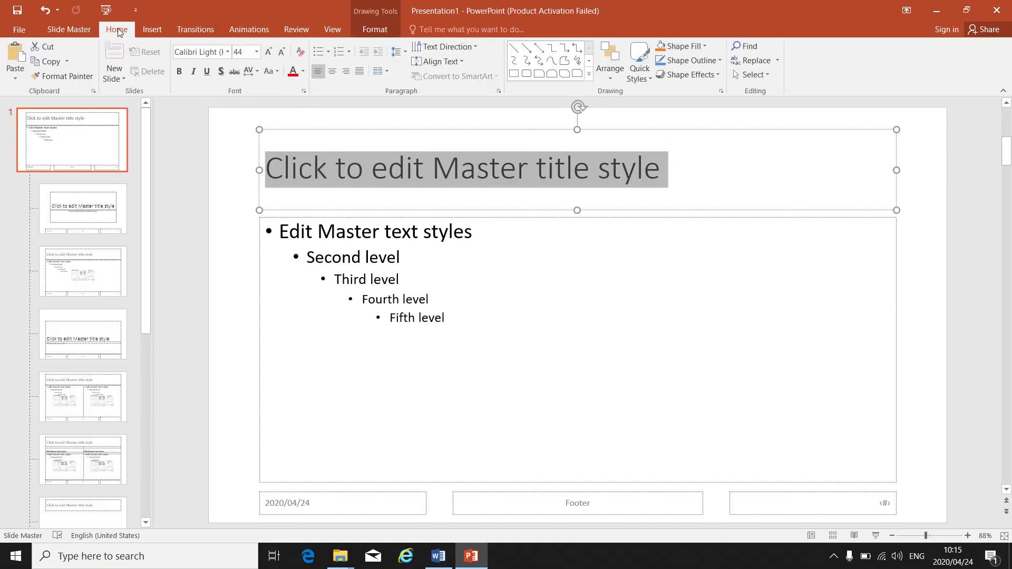
pyautogui.click(228, 52)
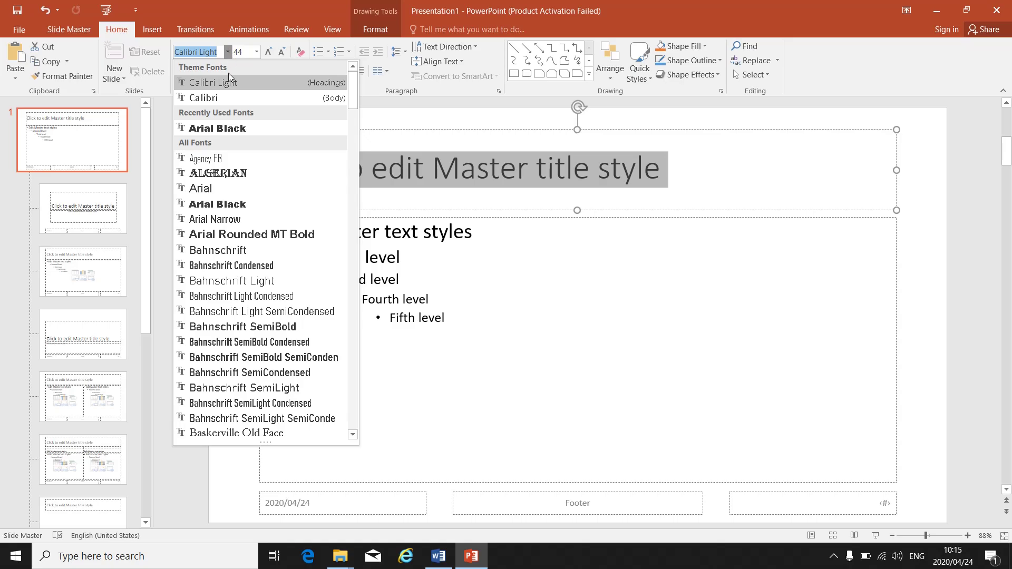
pyautogui.scroll(-4, 240, 210)
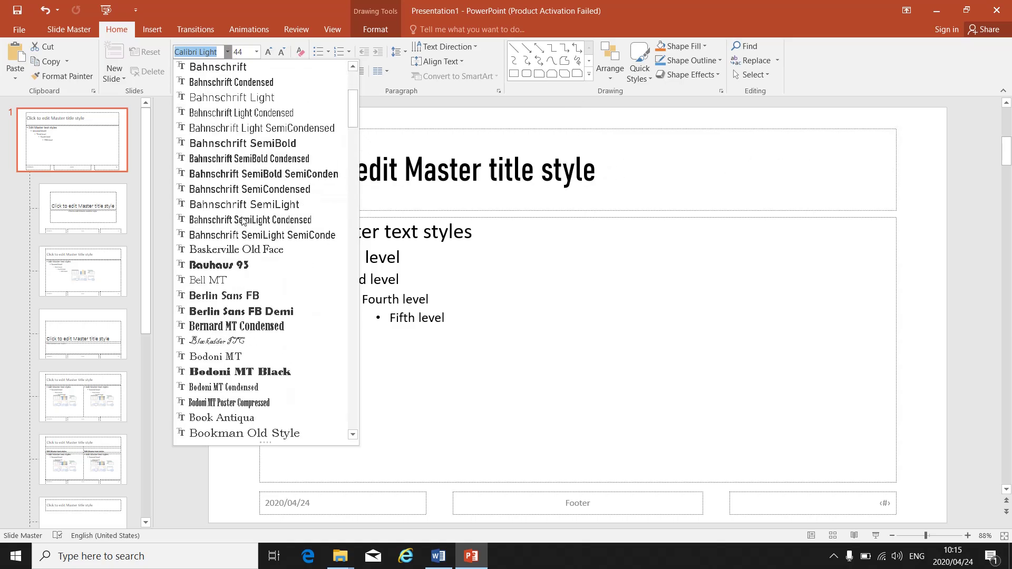
pyautogui.scroll(-4, 242, 221)
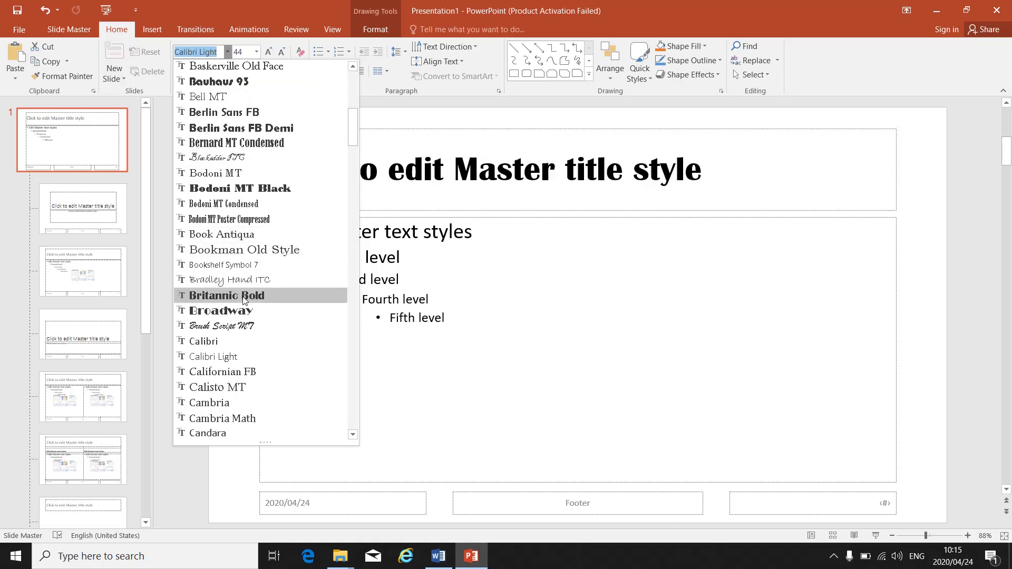
pyautogui.click(244, 311)
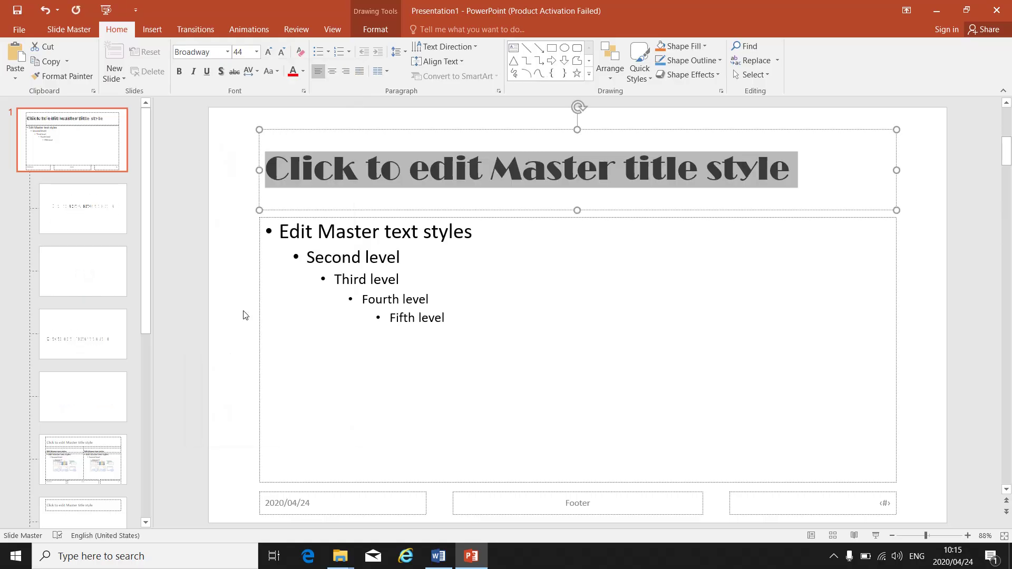
pyautogui.click(256, 52)
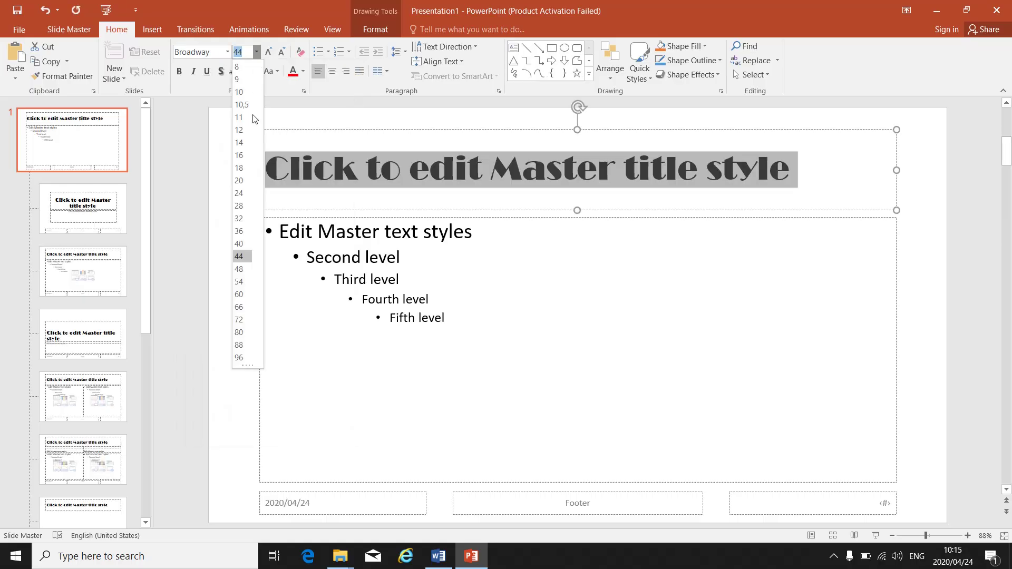
pyautogui.click(248, 258)
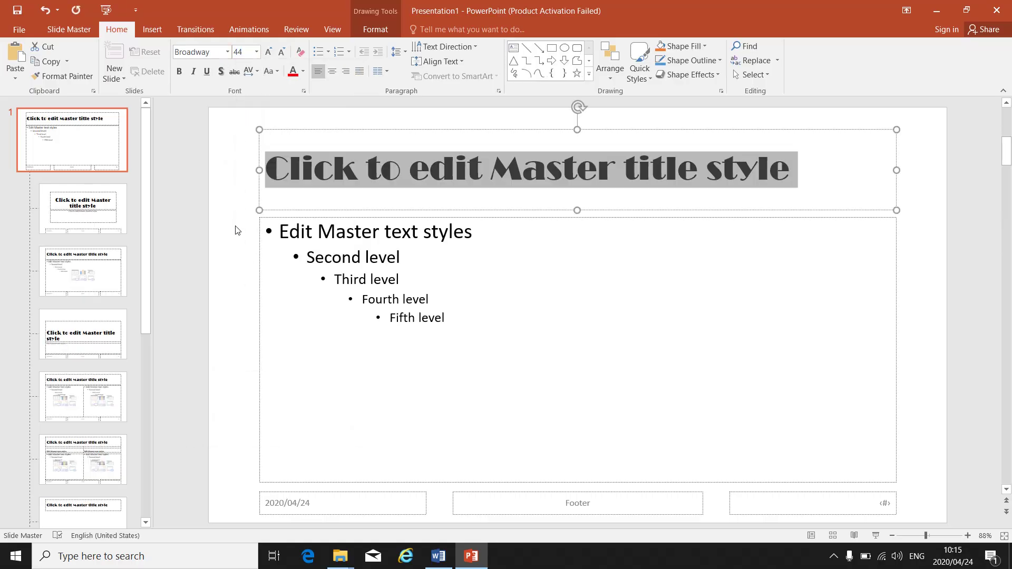
# Apply bold, underline and italic to the master title, then remove all three
pyautogui.click(304, 72)
pyautogui.click(179, 71)
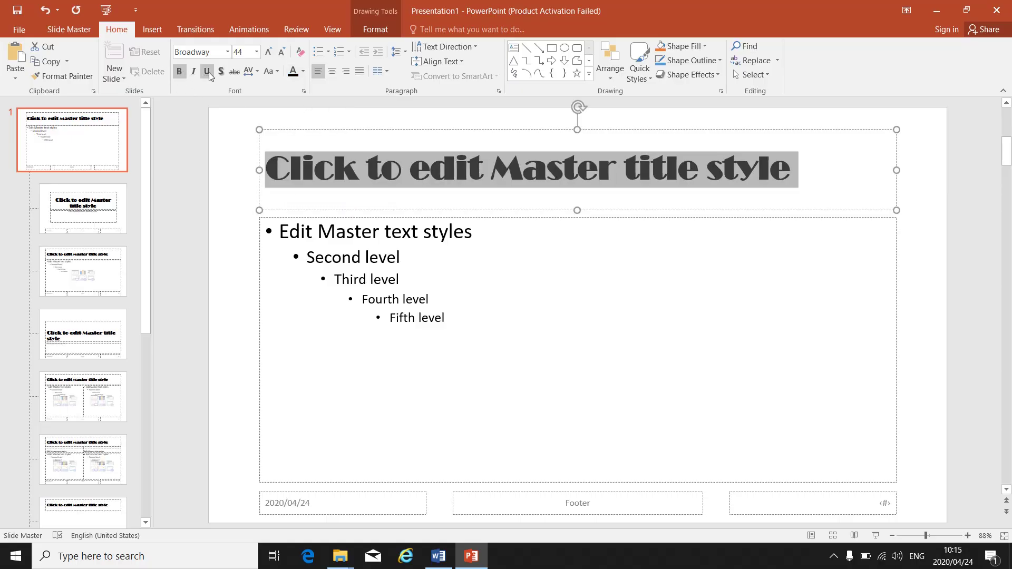
pyautogui.click(209, 73)
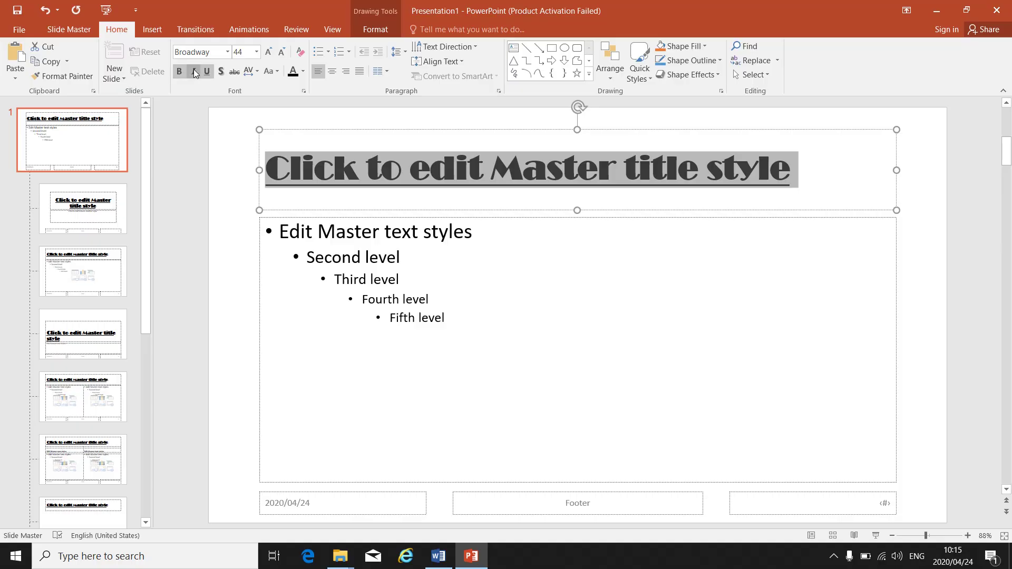
pyautogui.click(194, 71)
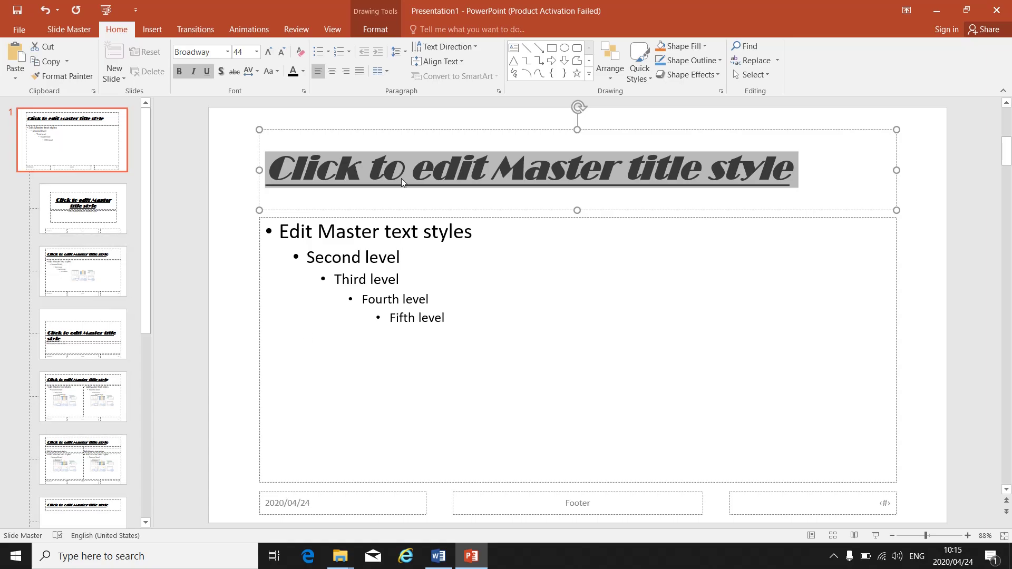
pyautogui.click(206, 73)
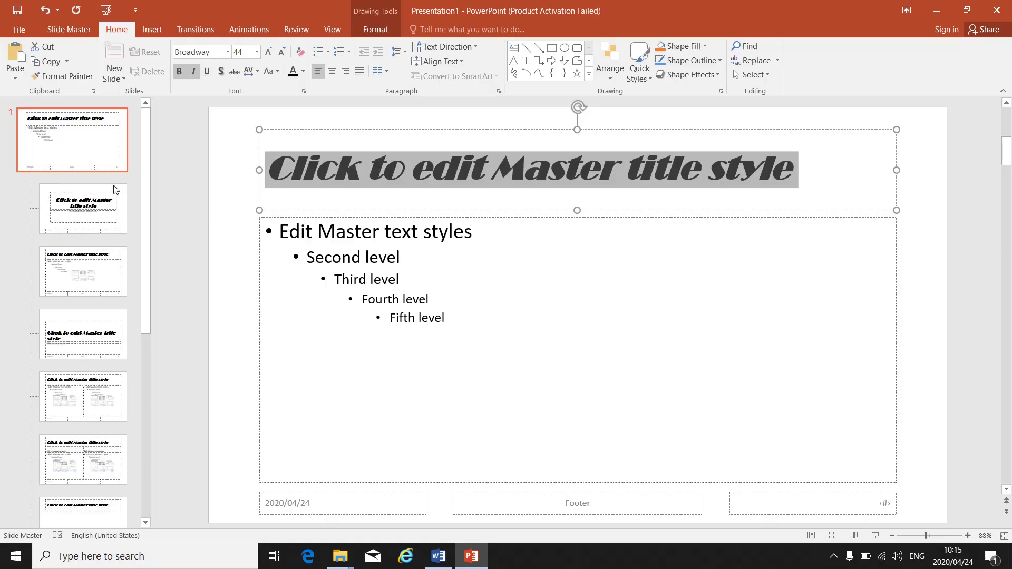
pyautogui.click(180, 78)
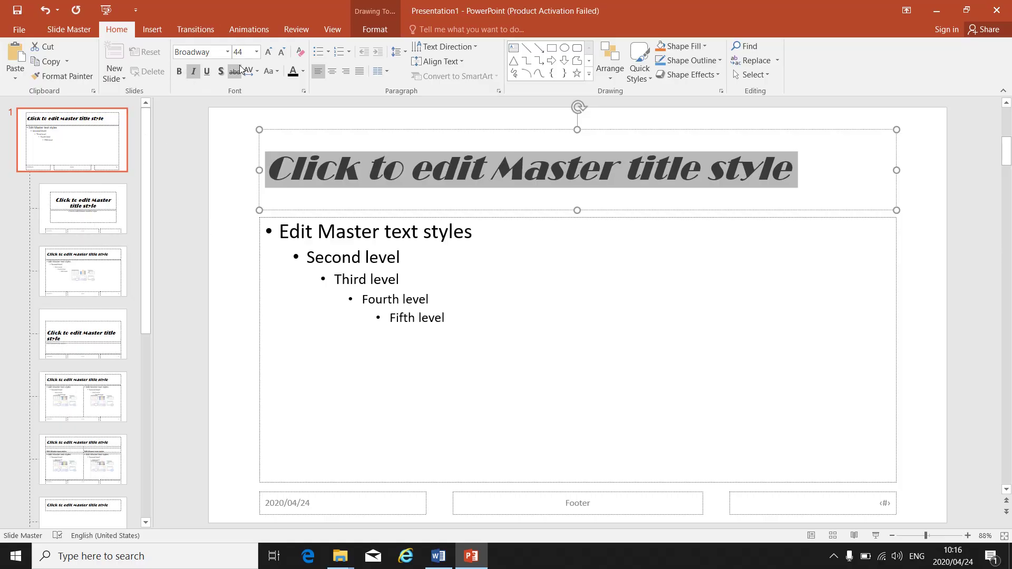
pyautogui.click(193, 72)
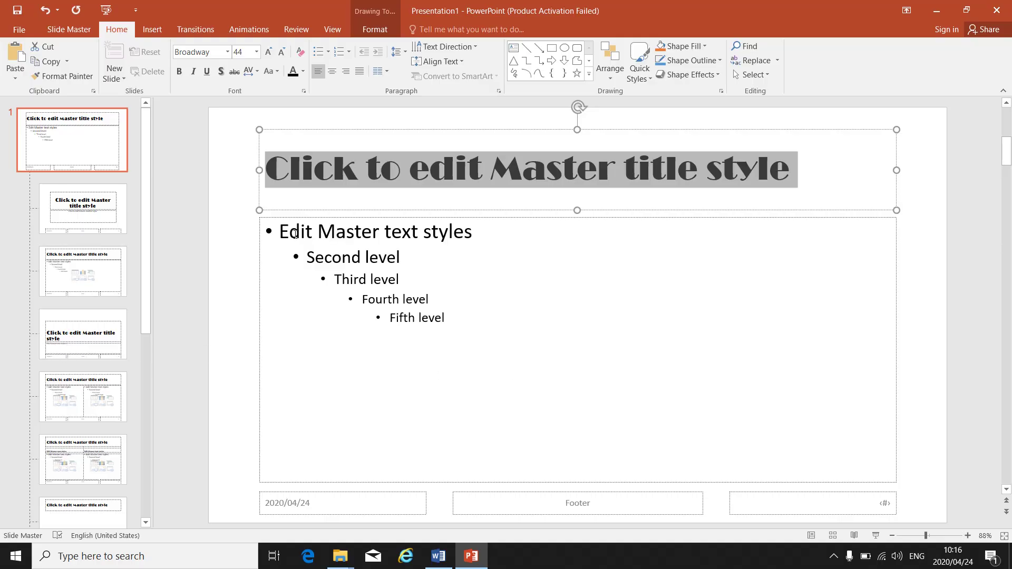
# Set all five master body text levels to Comic Sans MS
pyautogui.moveTo(279, 230); pyautogui.dragTo(449, 332)
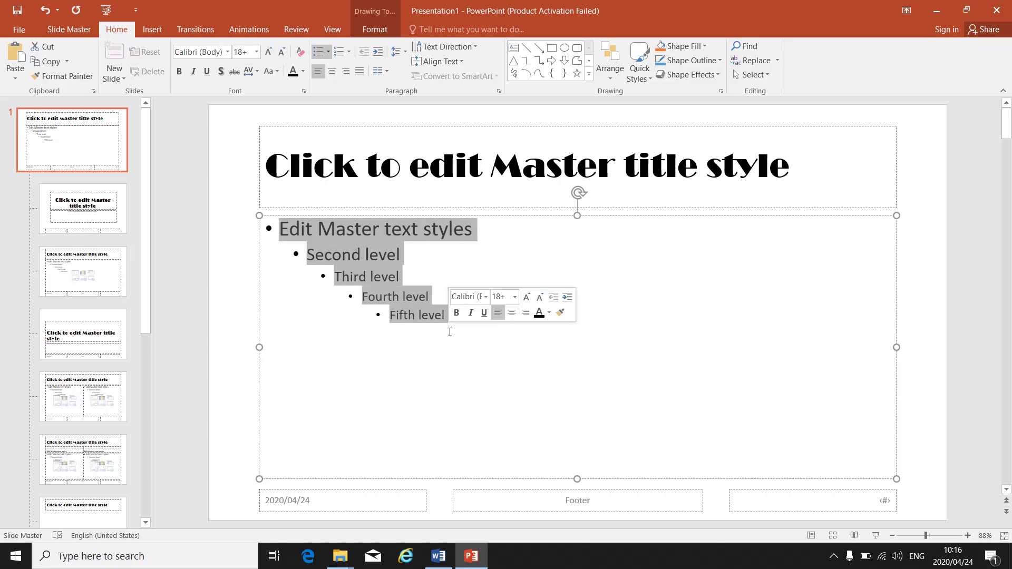
pyautogui.click(226, 51)
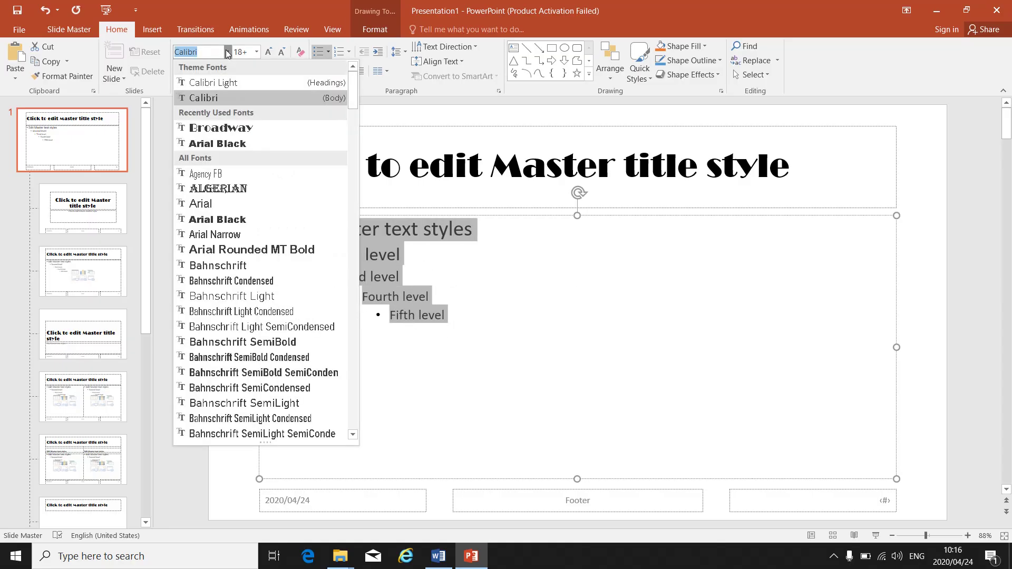
pyautogui.scroll(-4, 249, 279)
pyautogui.scroll(-7, 251, 275)
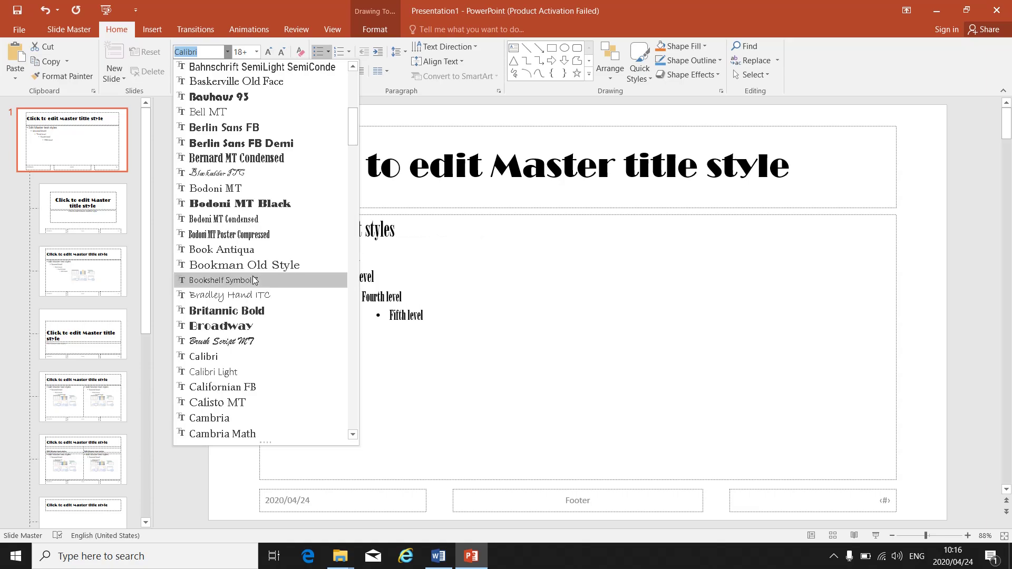
pyautogui.scroll(-2, 253, 280)
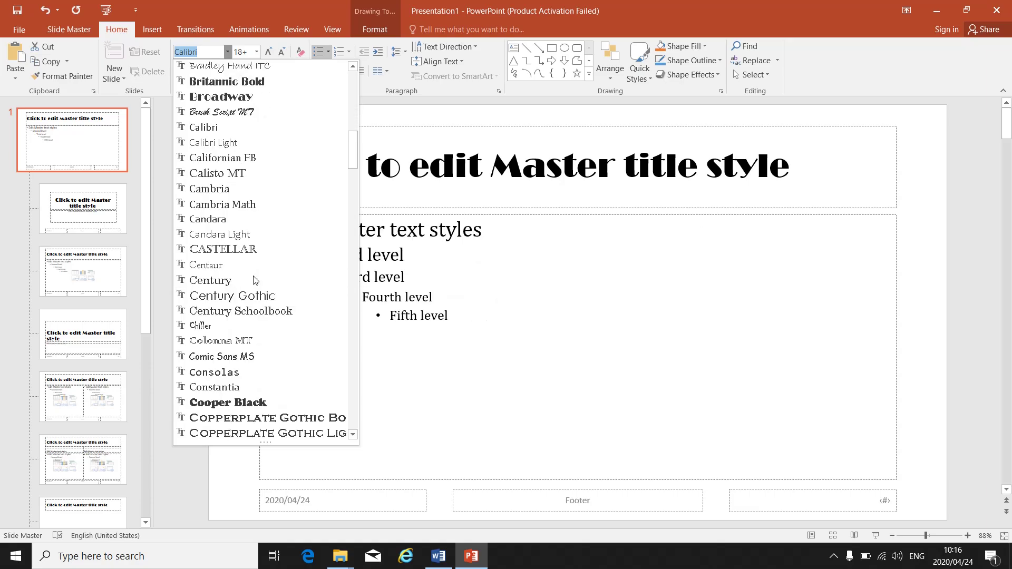
pyautogui.click(251, 357)
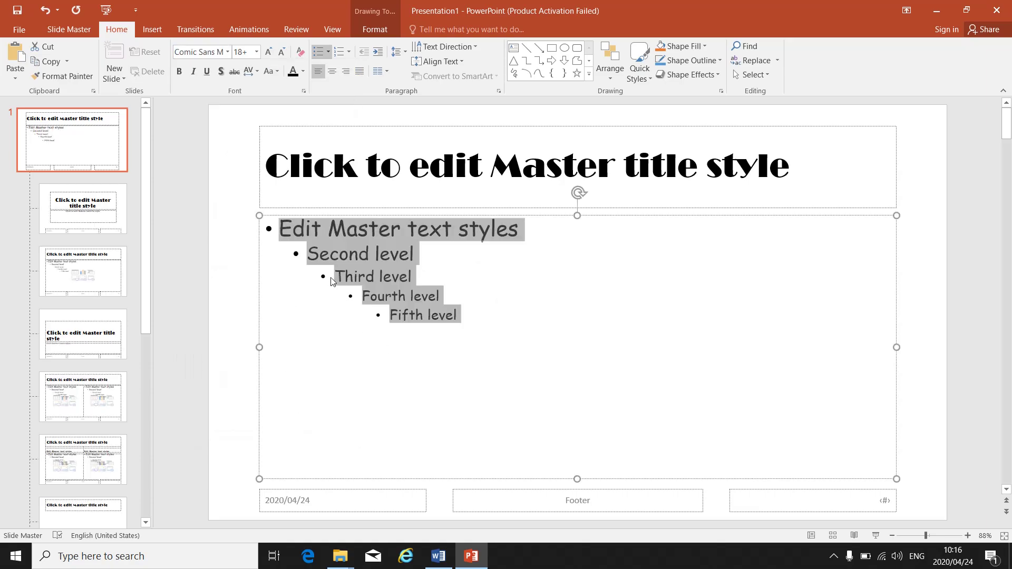
# Give all body text levels check-mark bullets and deselect to review them
pyautogui.click(328, 52)
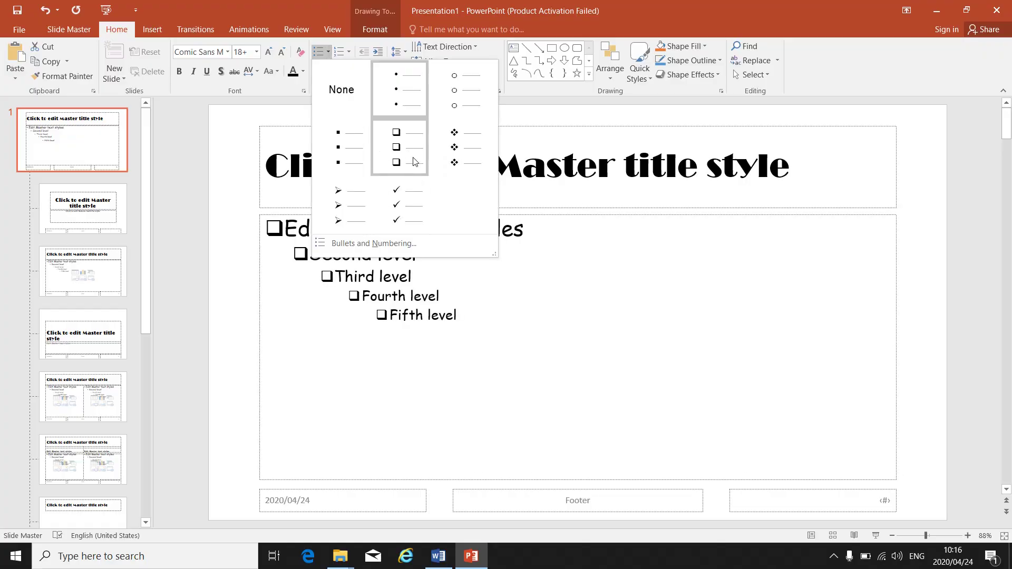
pyautogui.click(403, 209)
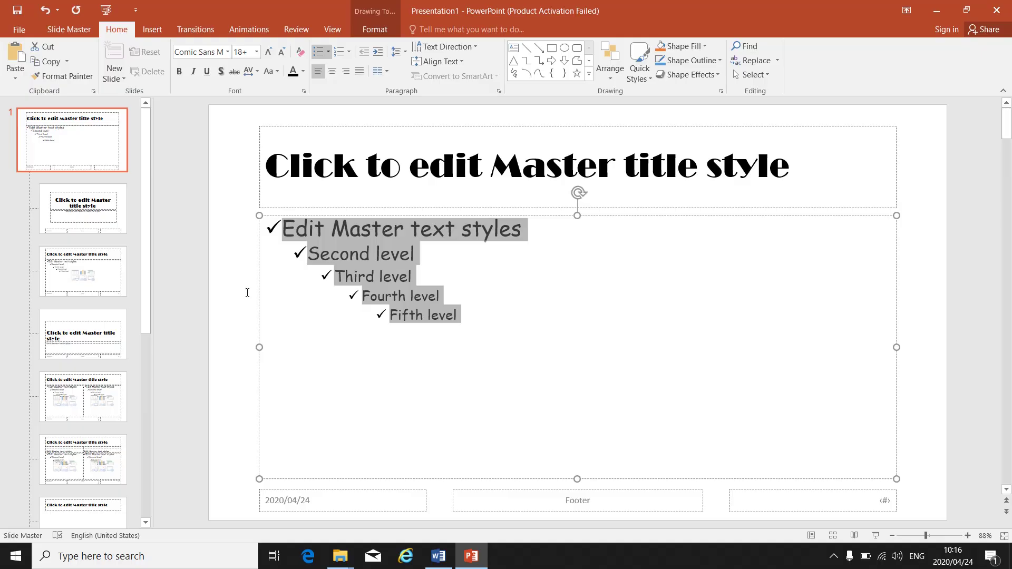
pyautogui.click(598, 326)
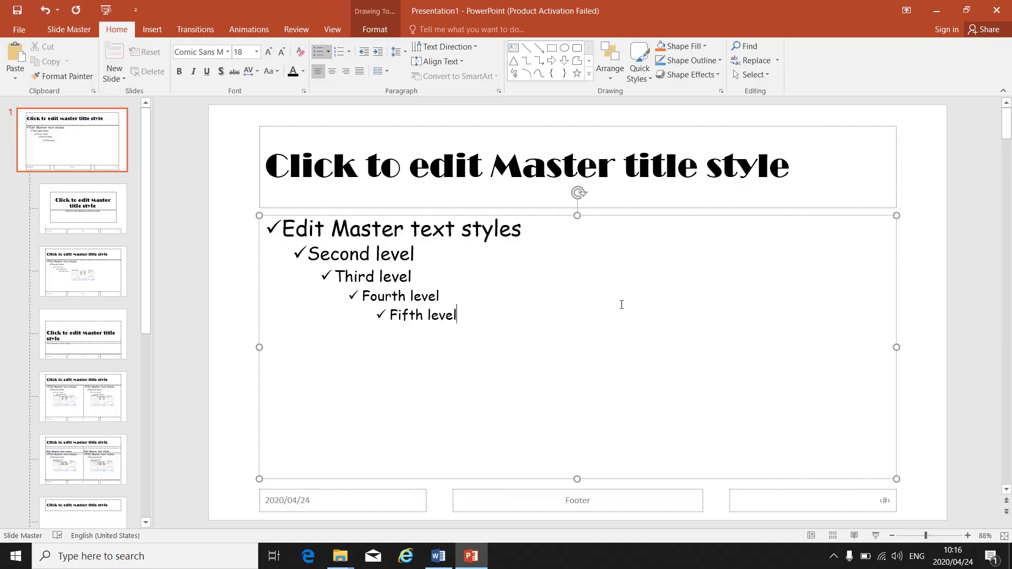
# Insert the Entrepreneur stamp picture onto the slide master
pyautogui.click(150, 30)
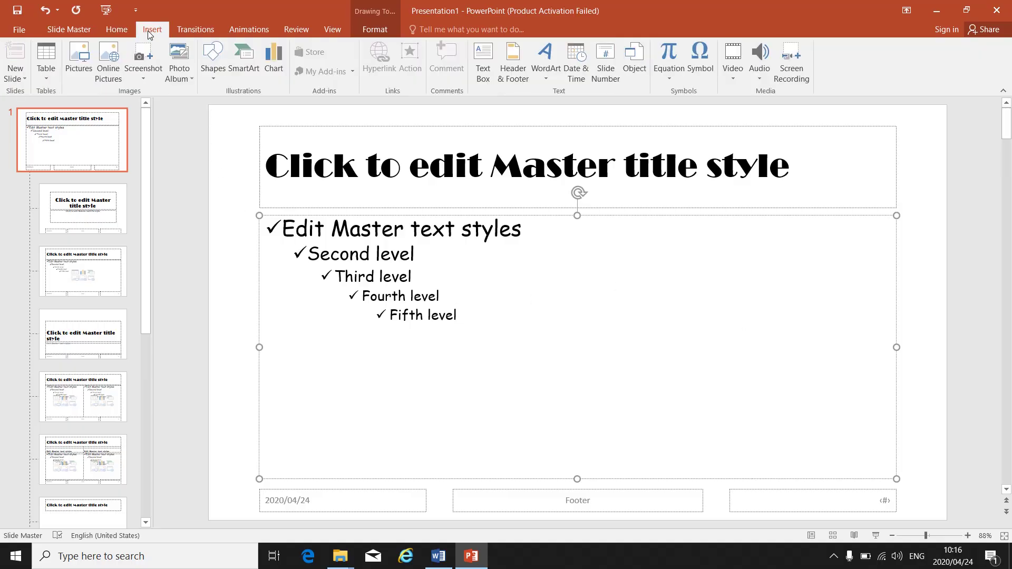
pyautogui.click(79, 62)
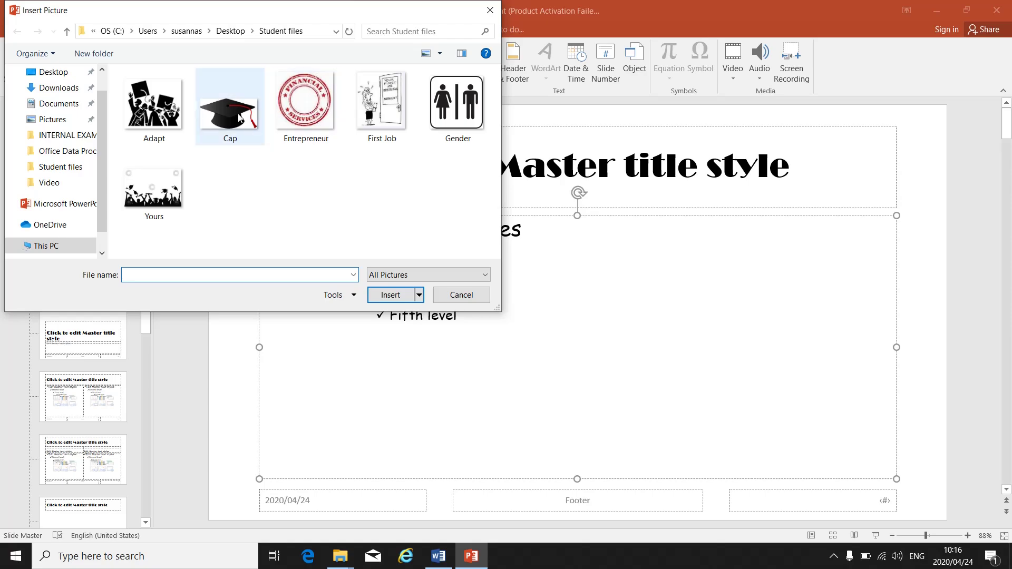
pyautogui.click(287, 108)
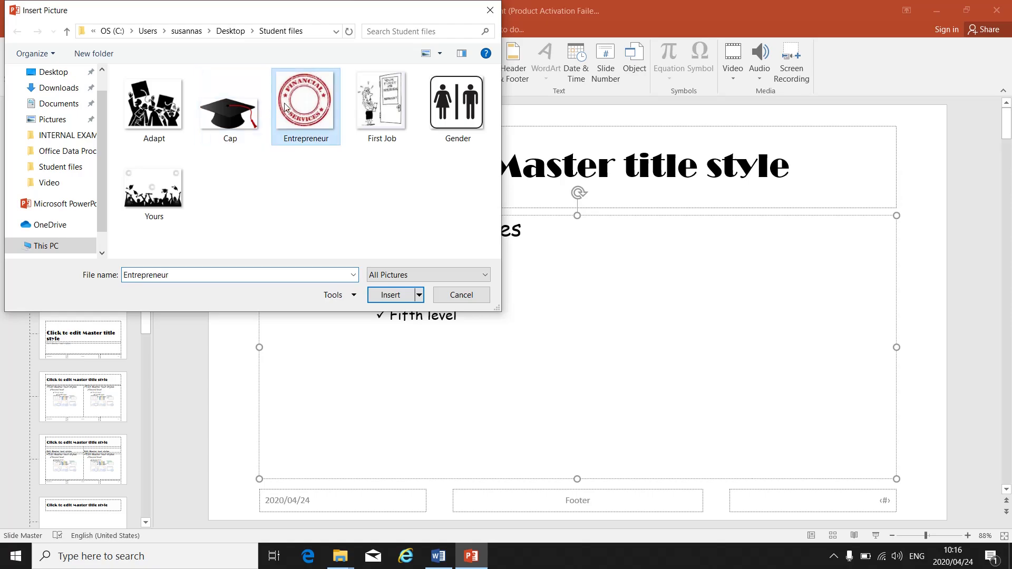
pyautogui.click(404, 299)
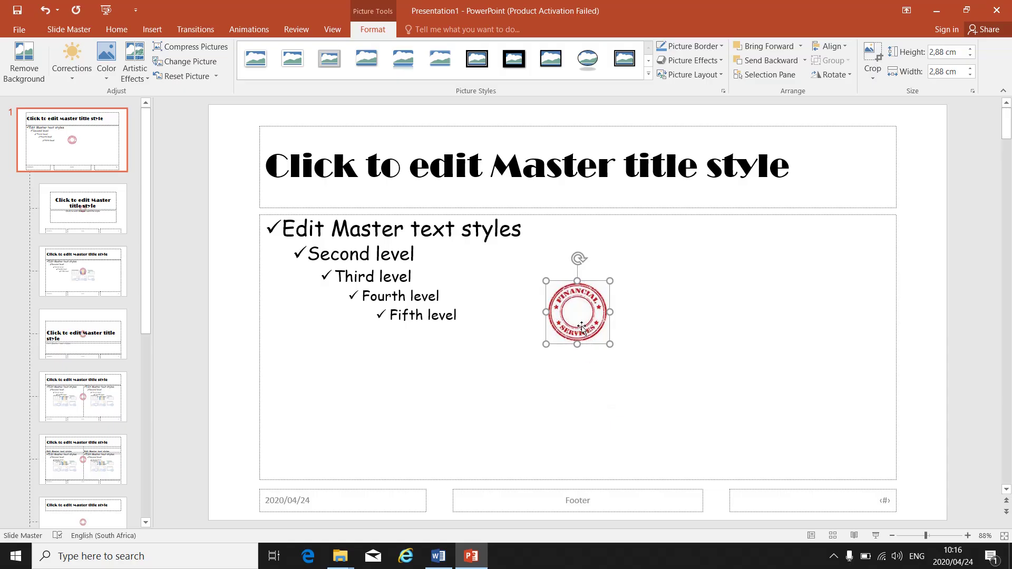
# Resize the stamp to 3.21 × 2.44 cm and place it in the top-right corner
pyautogui.moveTo(582, 327); pyautogui.dragTo(908, 158)
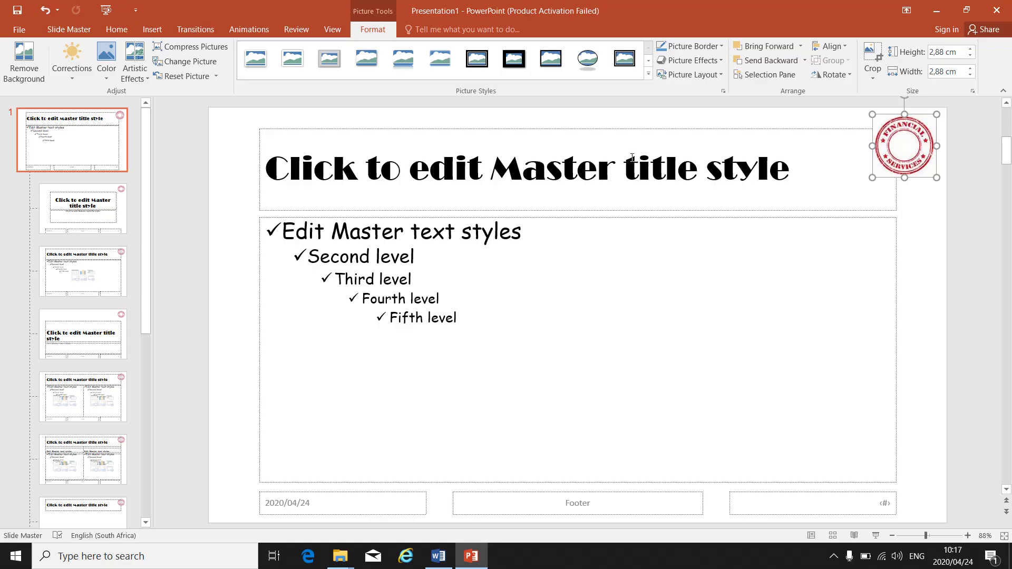
pyautogui.moveTo(915, 142); pyautogui.dragTo(591, 465)
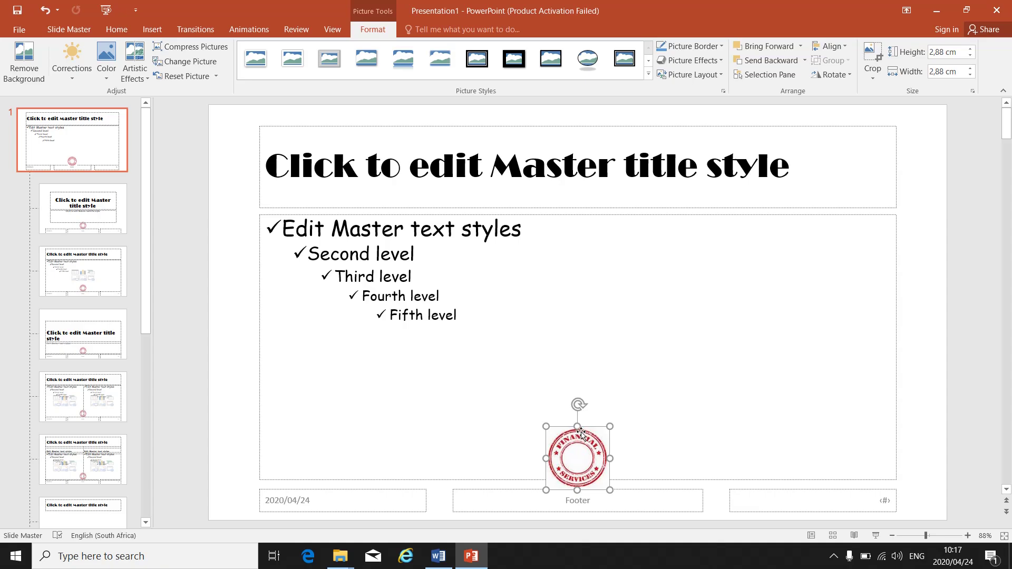
pyautogui.moveTo(577, 426); pyautogui.dragTo(592, 274)
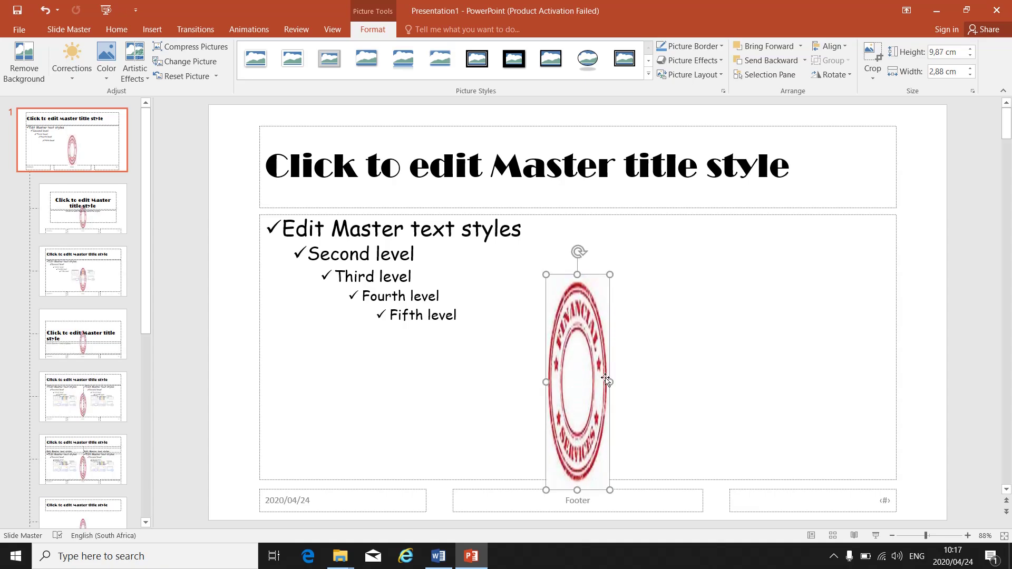
pyautogui.moveTo(611, 381); pyautogui.dragTo(790, 381)
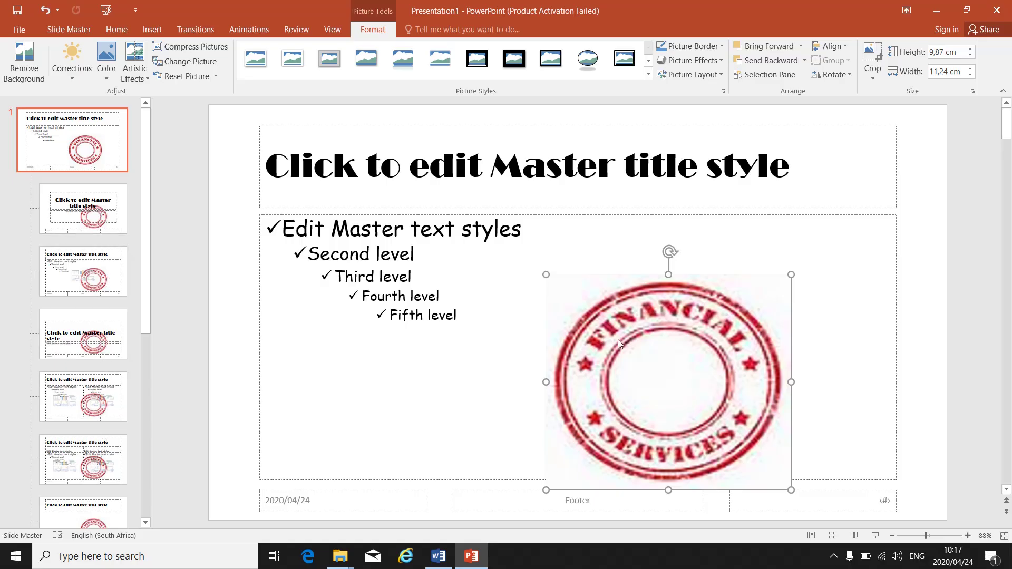
pyautogui.moveTo(790, 382); pyautogui.dragTo(617, 382)
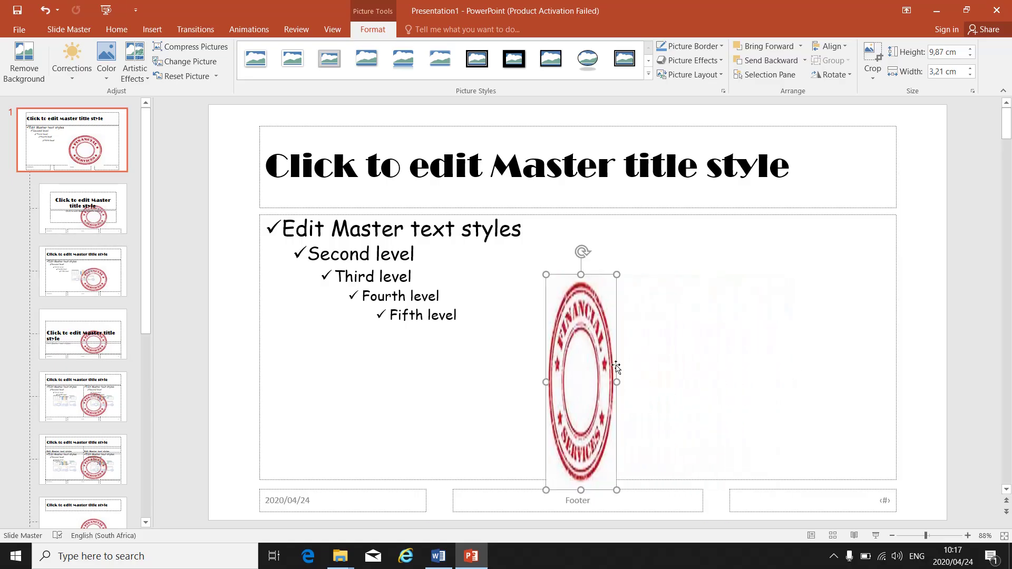
pyautogui.moveTo(580, 275); pyautogui.dragTo(582, 436)
pyautogui.moveTo(608, 470); pyautogui.dragTo(913, 134)
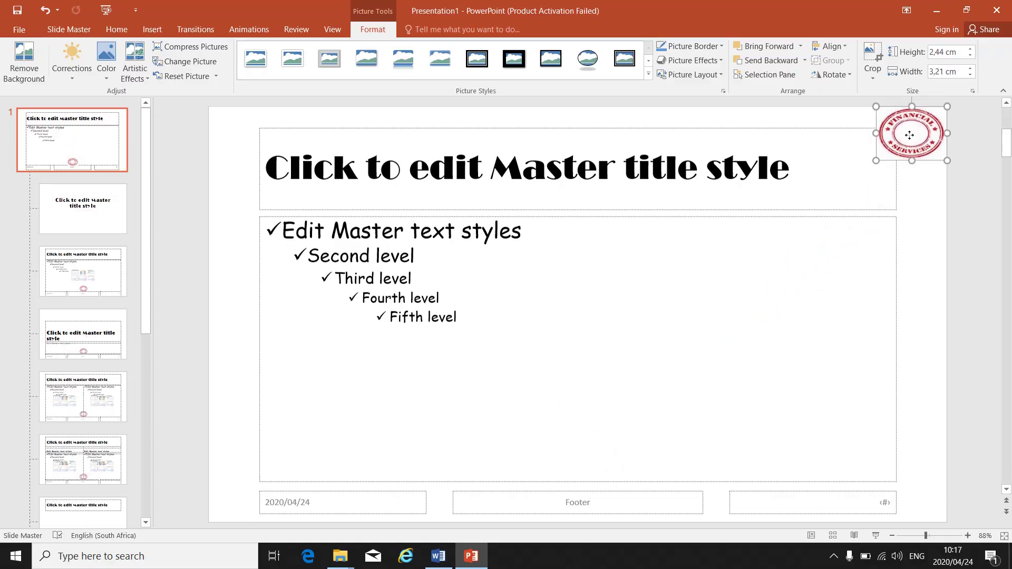
pyautogui.click(722, 342)
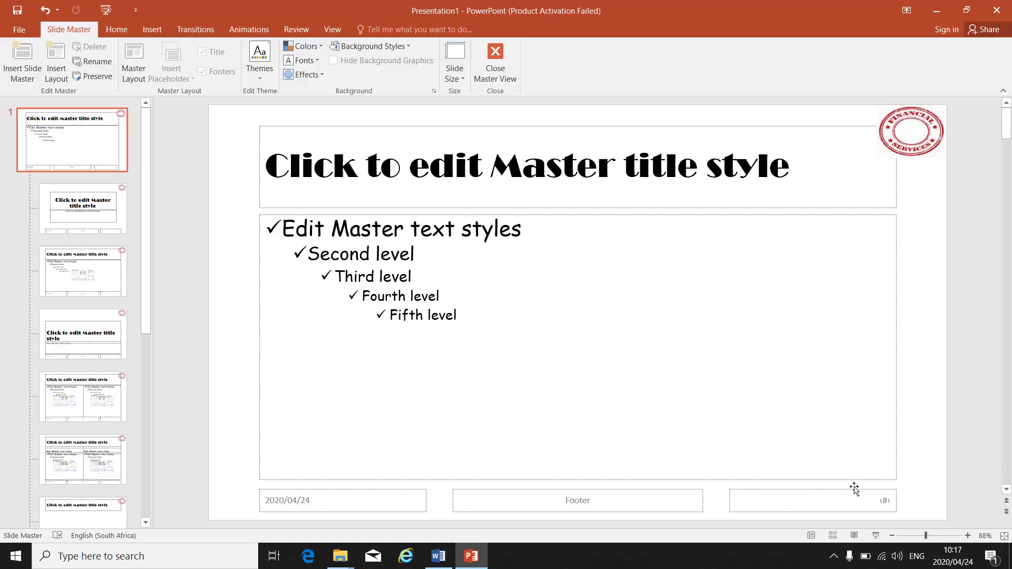
# Turn on slide numbers and footer text 'ODP L4' and apply them to all slides
pyautogui.click(148, 27)
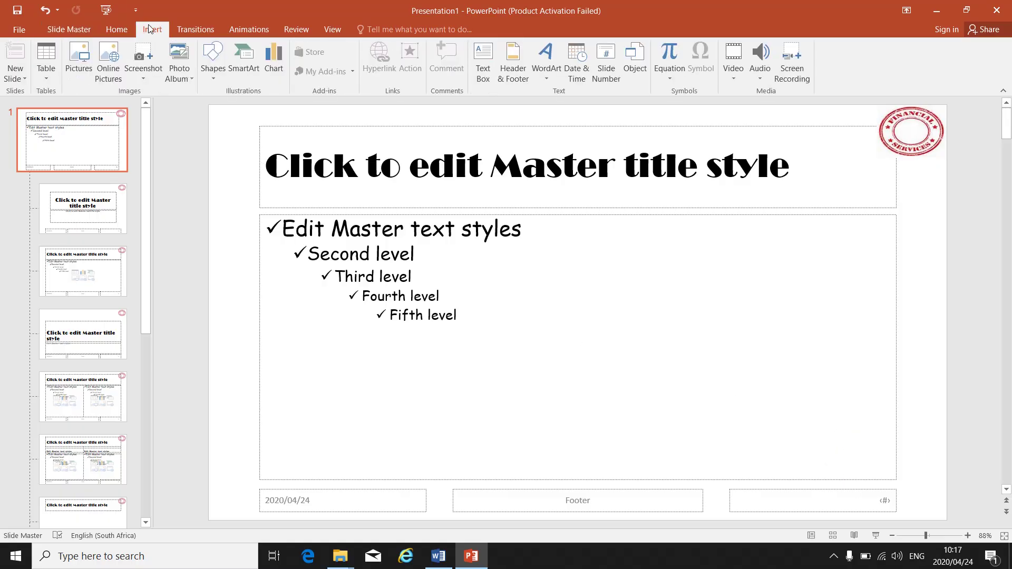
pyautogui.click(613, 78)
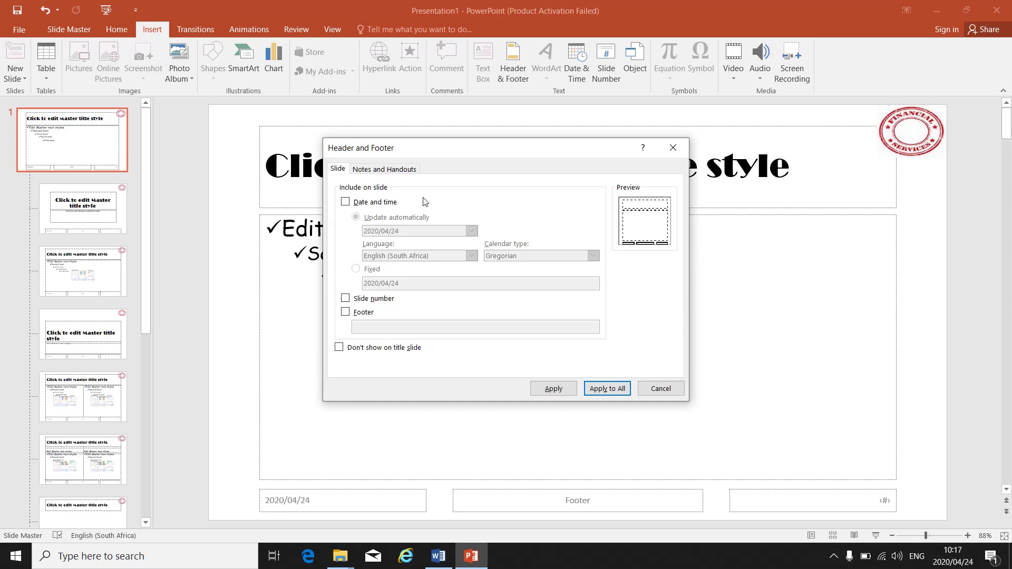
pyautogui.click(347, 299)
pyautogui.click(345, 312)
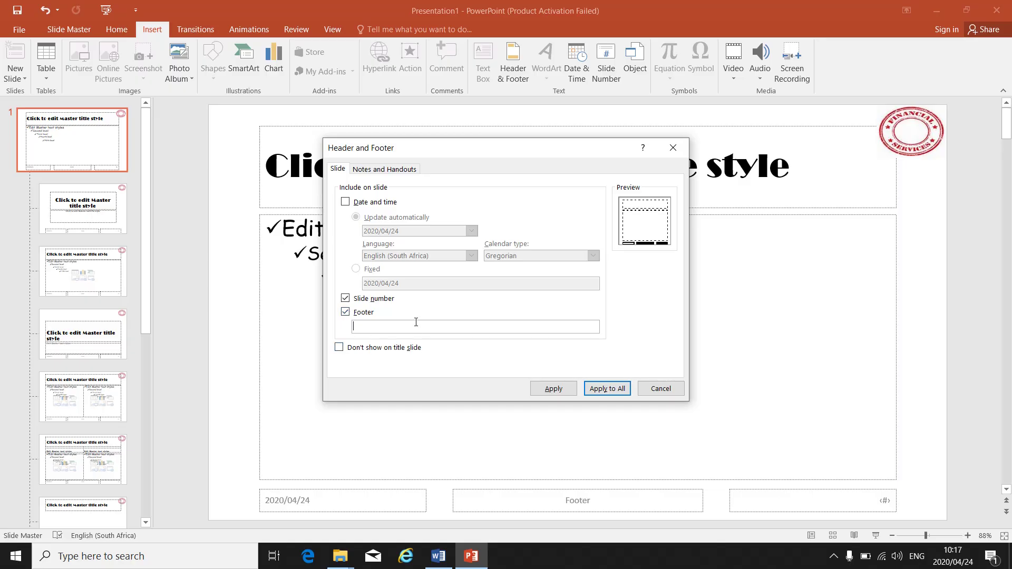
pyautogui.press('BackSpace')
pyautogui.press('BackSpace')
pyautogui.click(604, 396)
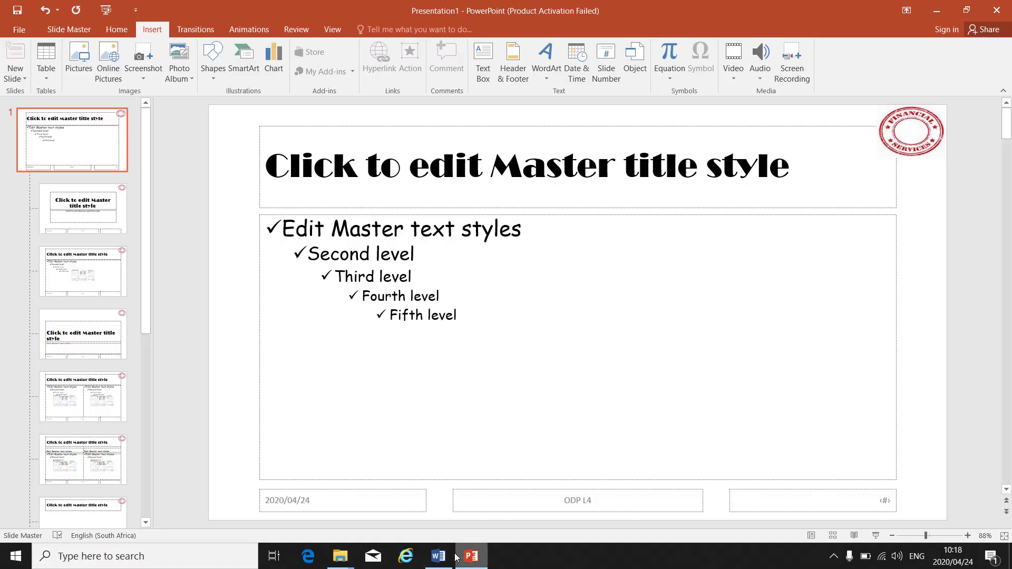
# Minimize PowerPoint and start a new blank Word 2016 document
pyautogui.moveTo(438, 556)
pyautogui.click(946, 12)
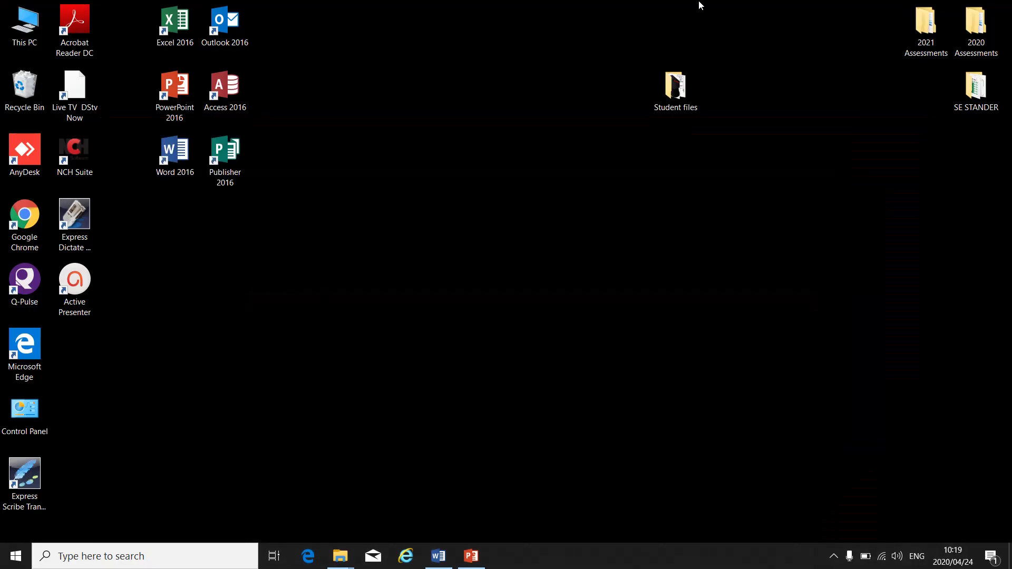
pyautogui.doubleClick(182, 149)
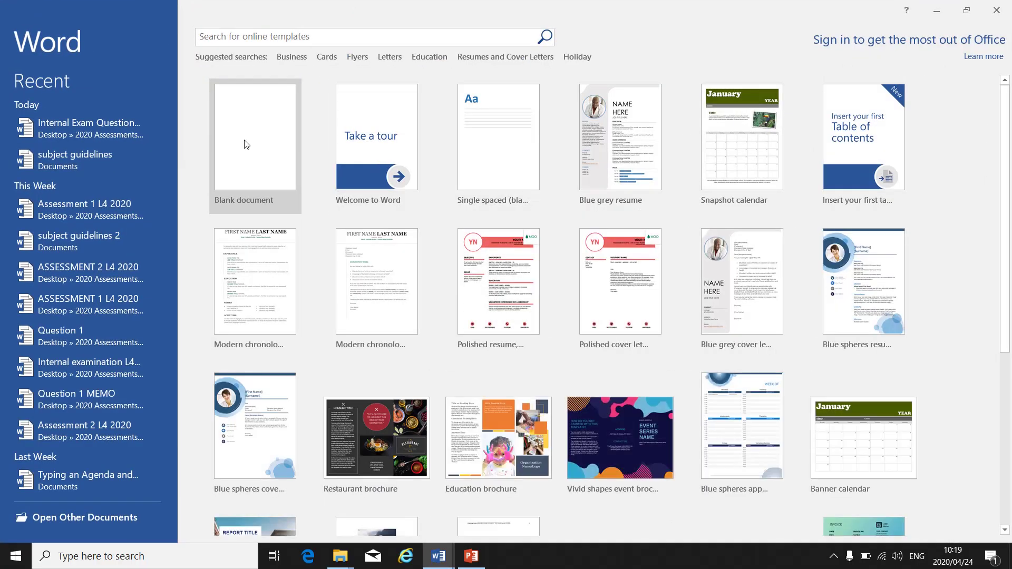
pyautogui.click(245, 142)
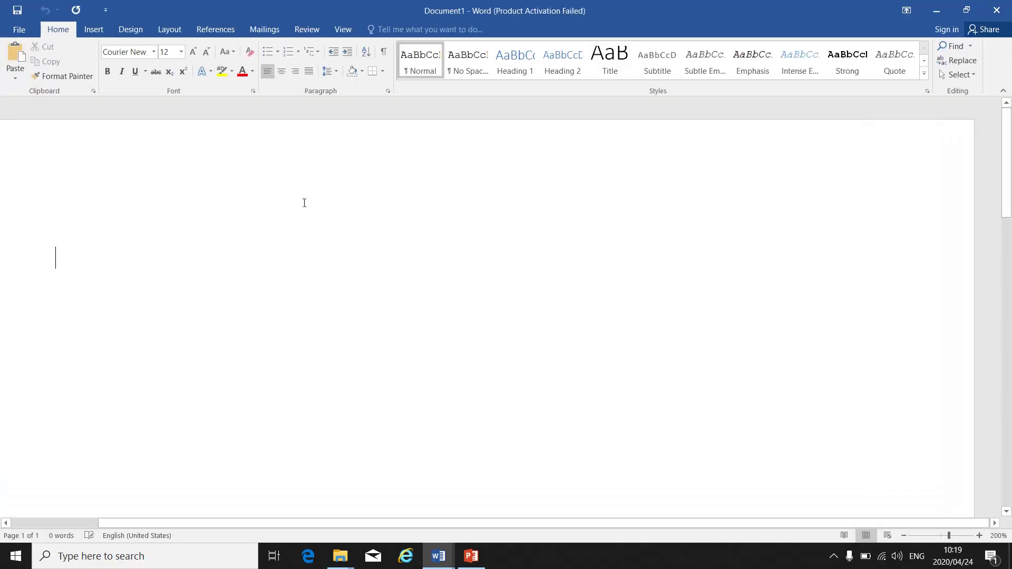
# Paste the slide master screenshot into the Word document and return to PowerPoint
pyautogui.click(25, 55)
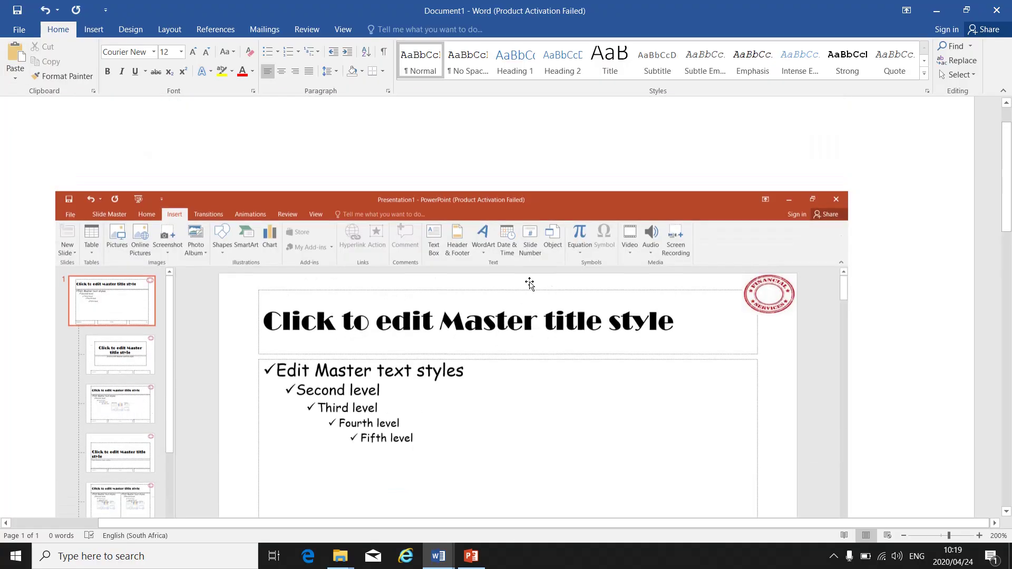
pyautogui.scroll(3, 531, 285)
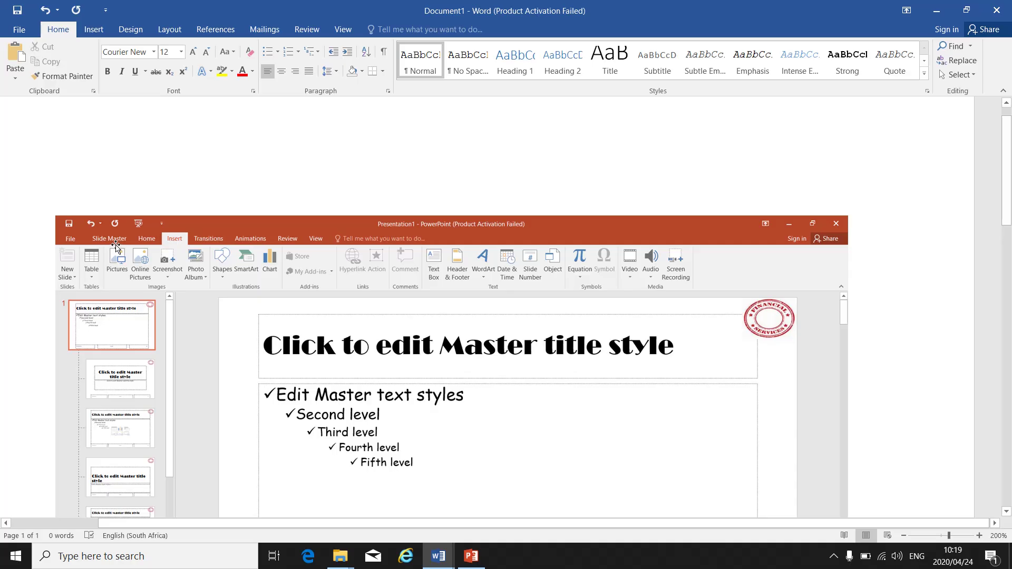
pyautogui.scroll(-2, 548, 297)
pyautogui.scroll(-1, 548, 296)
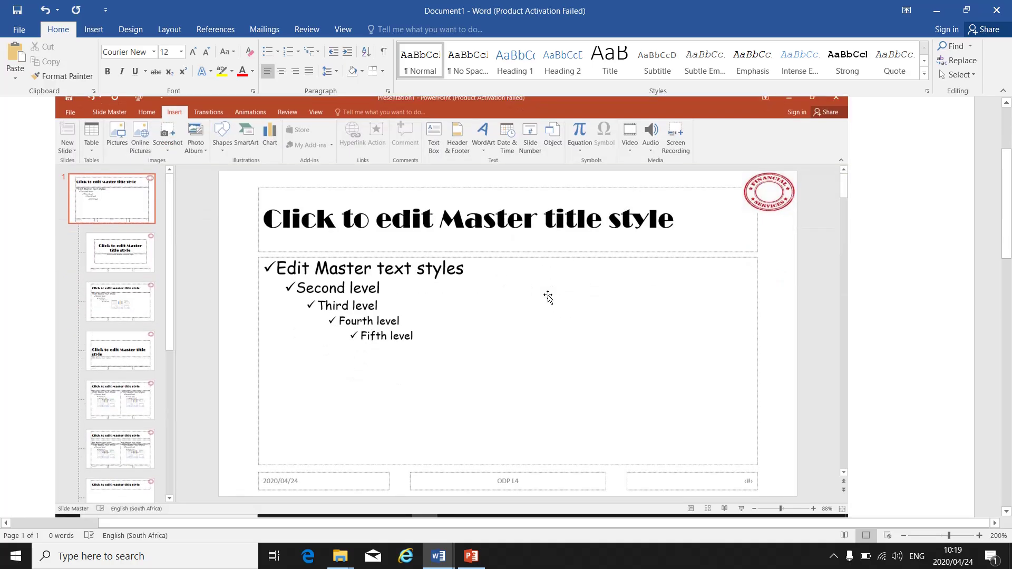
pyautogui.click(471, 556)
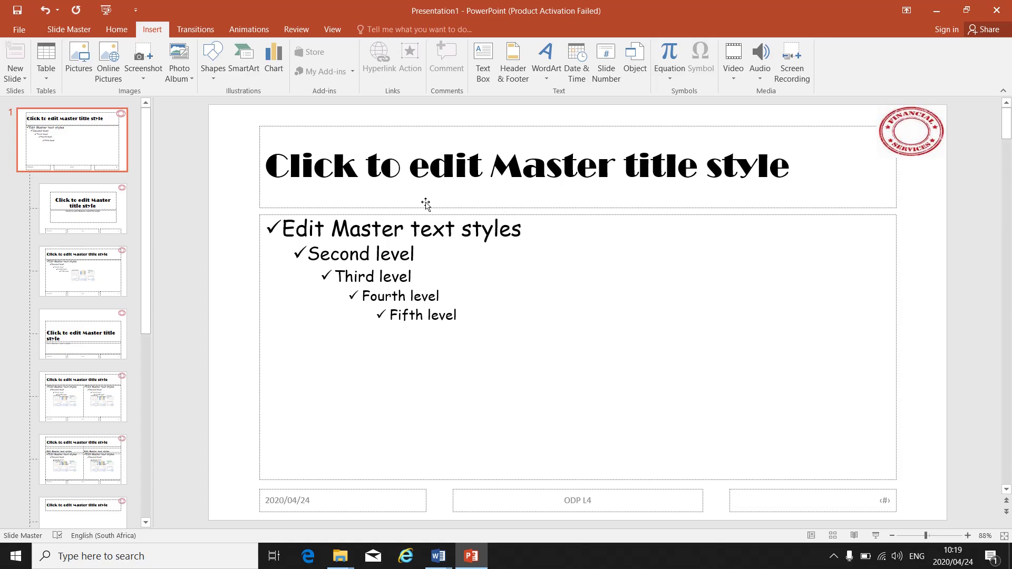
# Close Master View and review slides 1–4 in Normal view
pyautogui.click(77, 35)
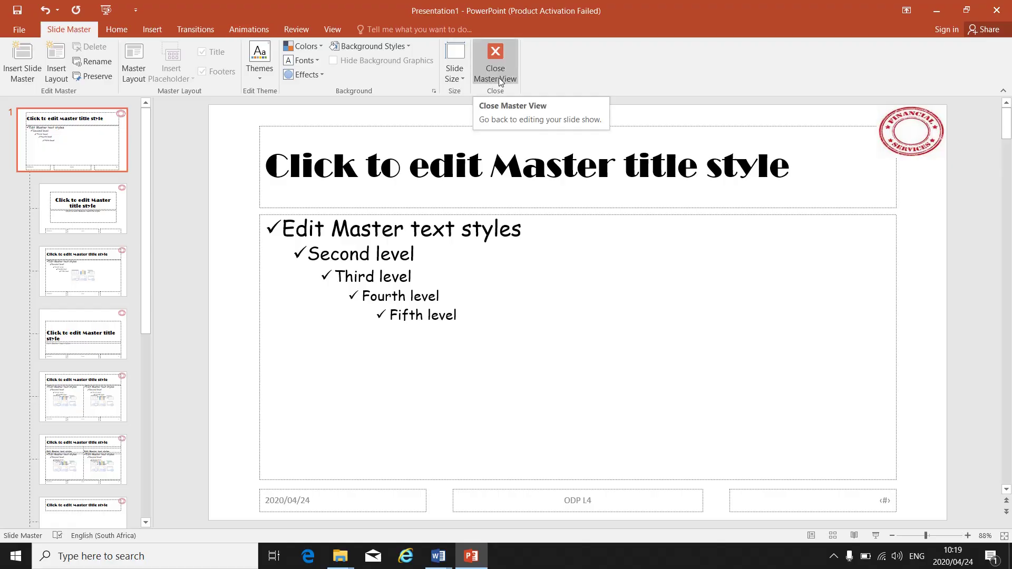
pyautogui.click(499, 77)
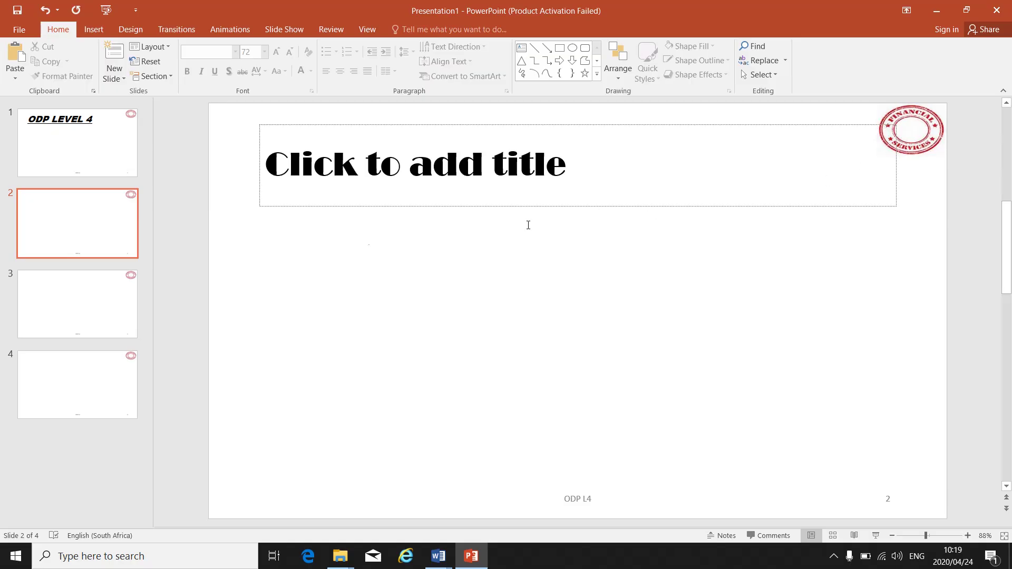
pyautogui.click(98, 228)
pyautogui.click(96, 155)
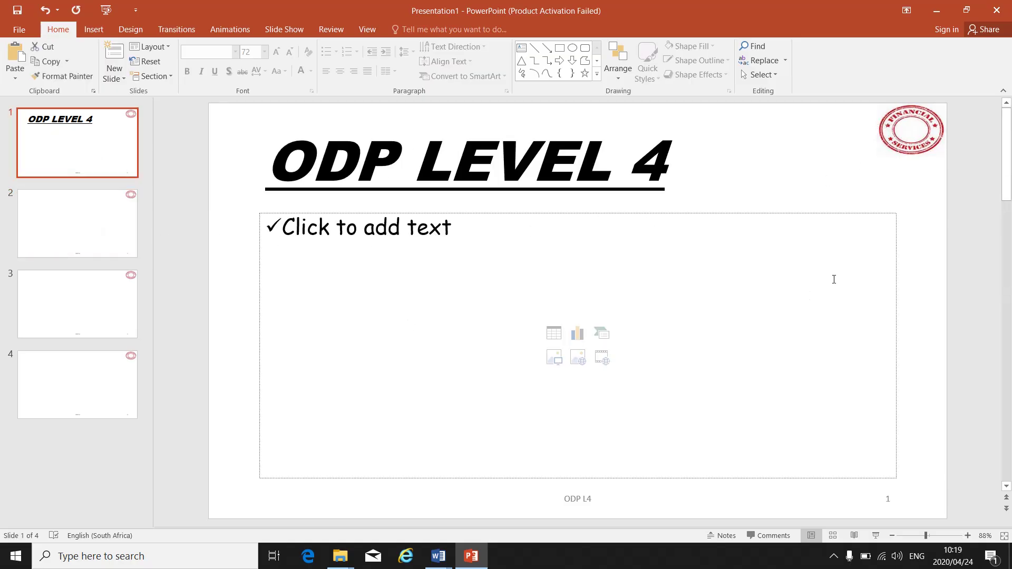
pyautogui.click(130, 300)
pyautogui.click(109, 375)
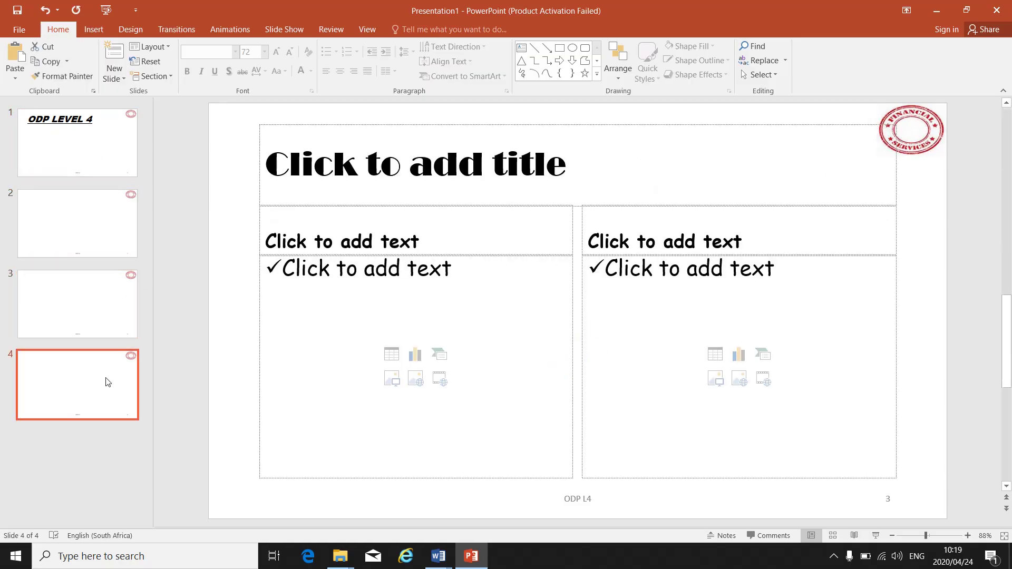
# Step through all four slides again to confirm the stamp, Broadway titles, bullets and ODP L4 footer
pyautogui.click(102, 312)
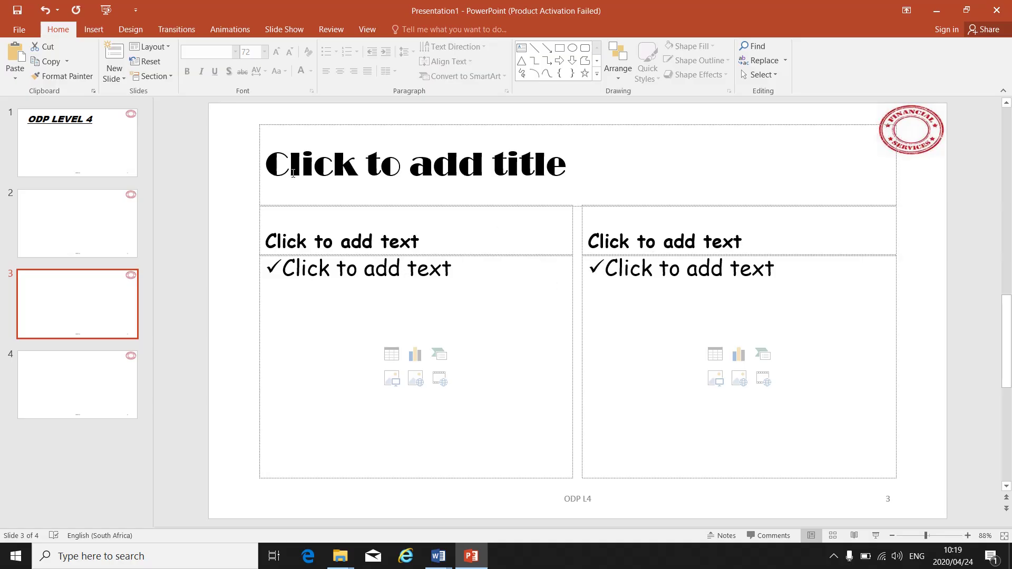
pyautogui.click(102, 203)
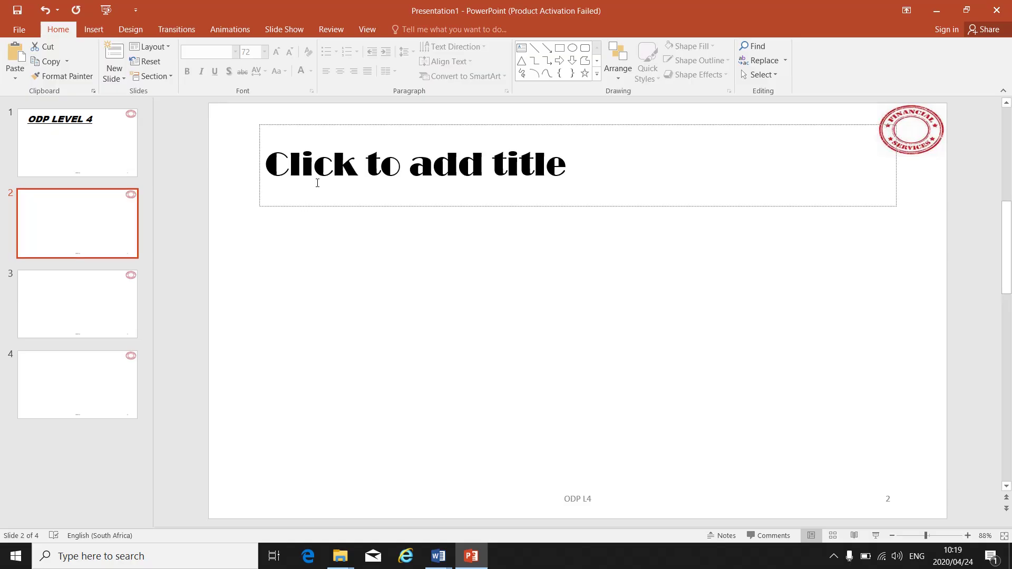
pyautogui.click(80, 151)
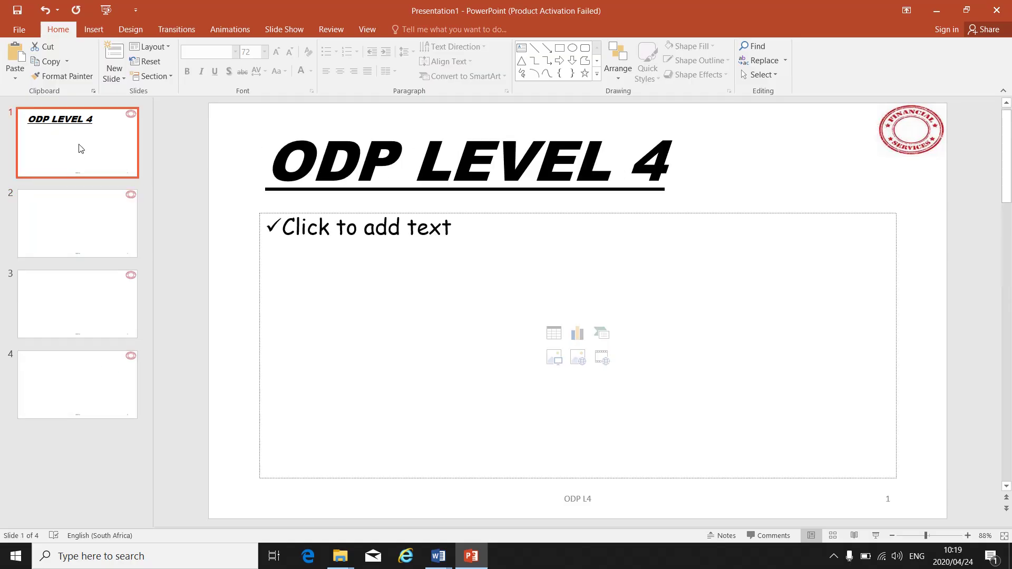
pyautogui.click(90, 232)
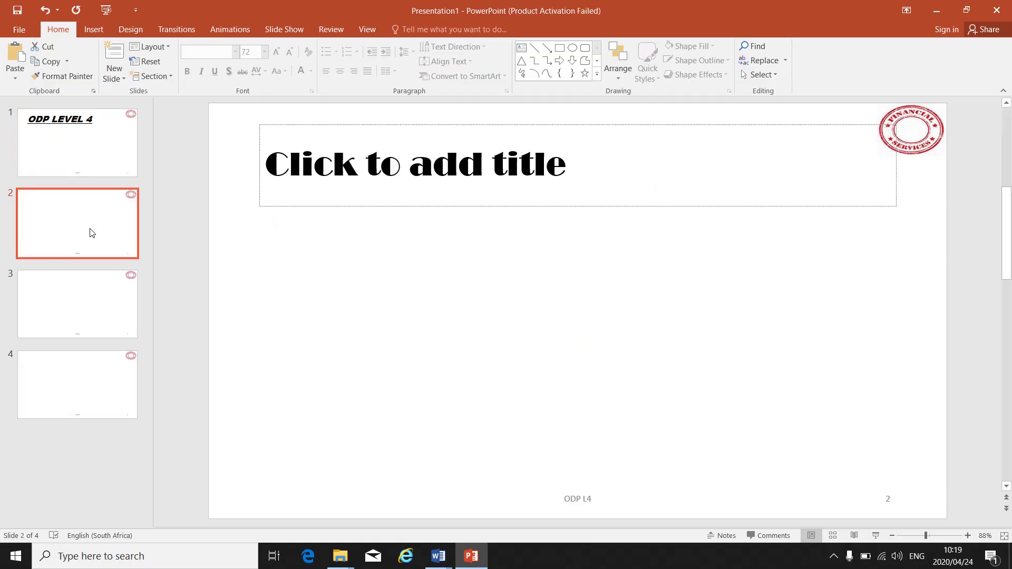
pyautogui.click(81, 307)
pyautogui.click(77, 410)
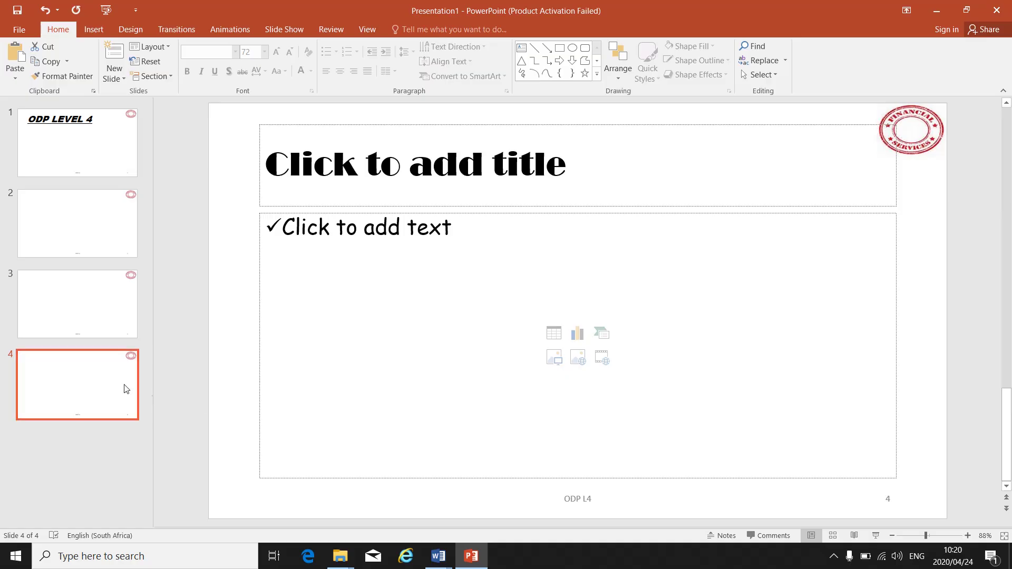
pyautogui.click(95, 323)
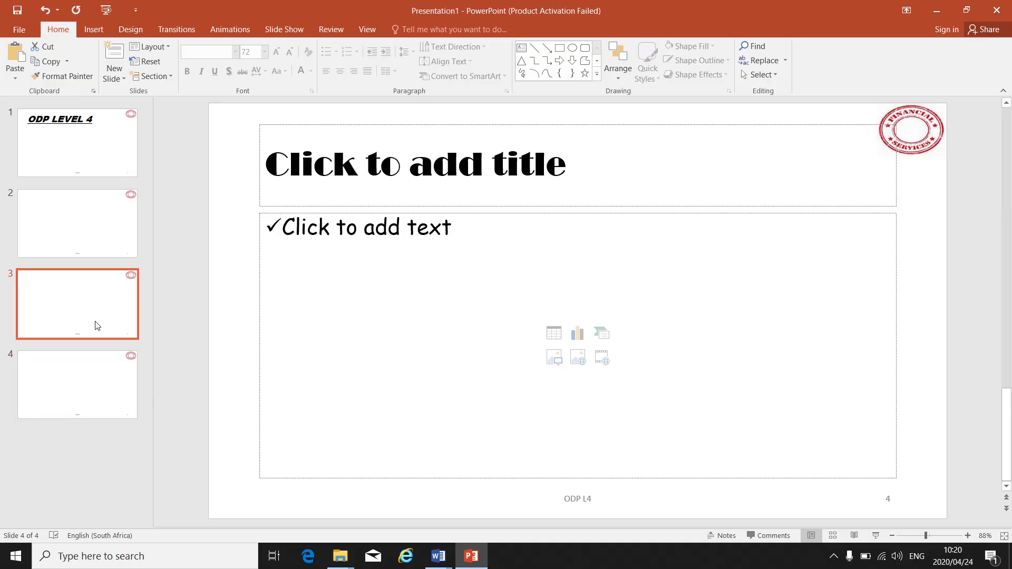
pyautogui.click(86, 245)
pyautogui.click(115, 177)
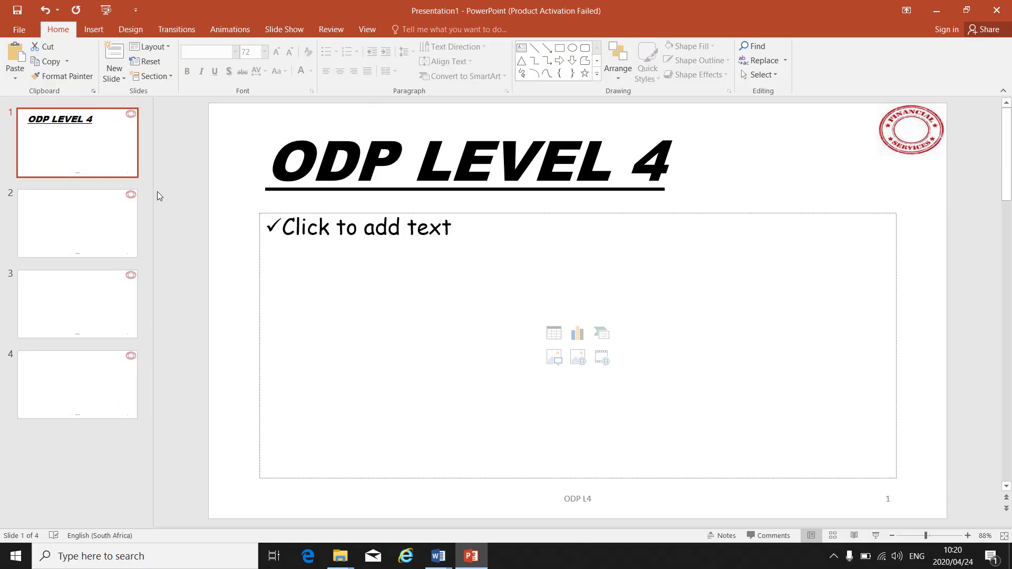
pyautogui.click(368, 31)
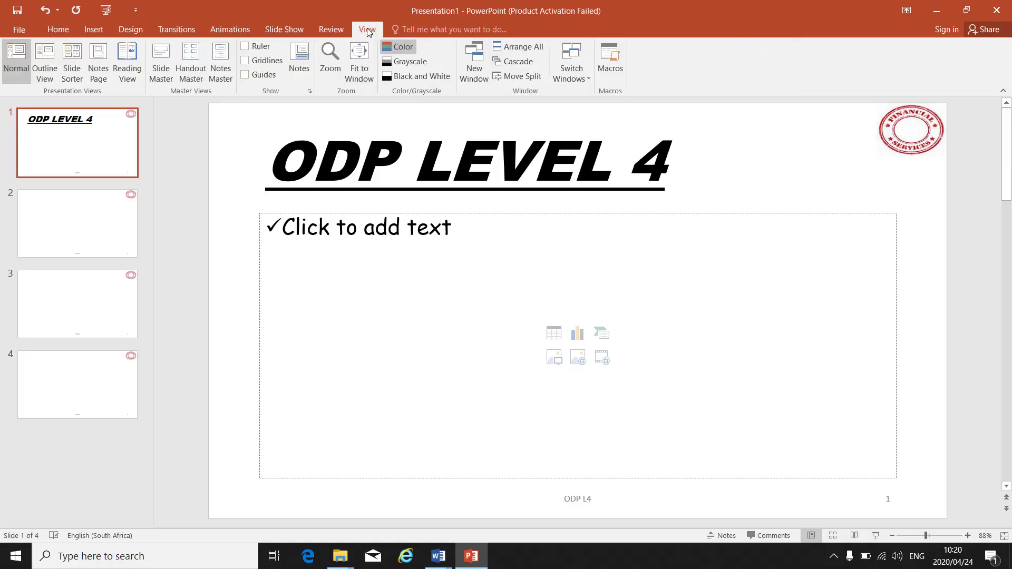
pyautogui.click(164, 70)
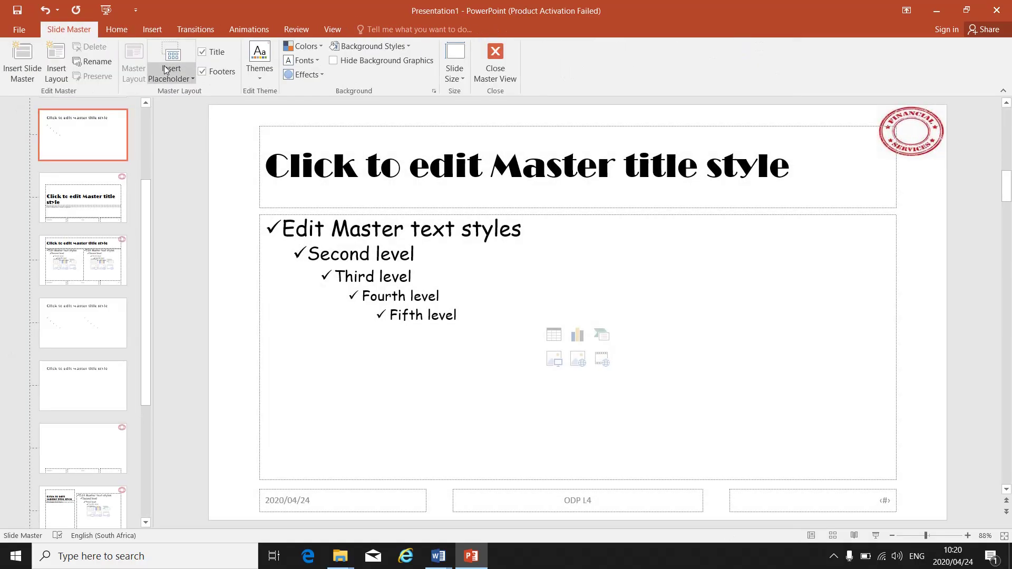
pyautogui.moveTo(149, 168); pyautogui.dragTo(152, 115)
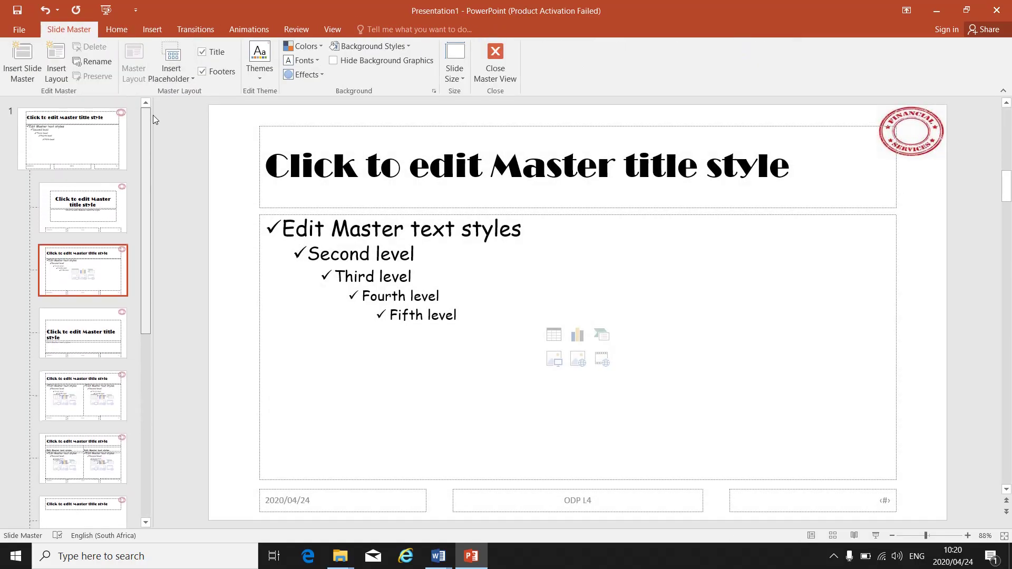
pyautogui.click(95, 145)
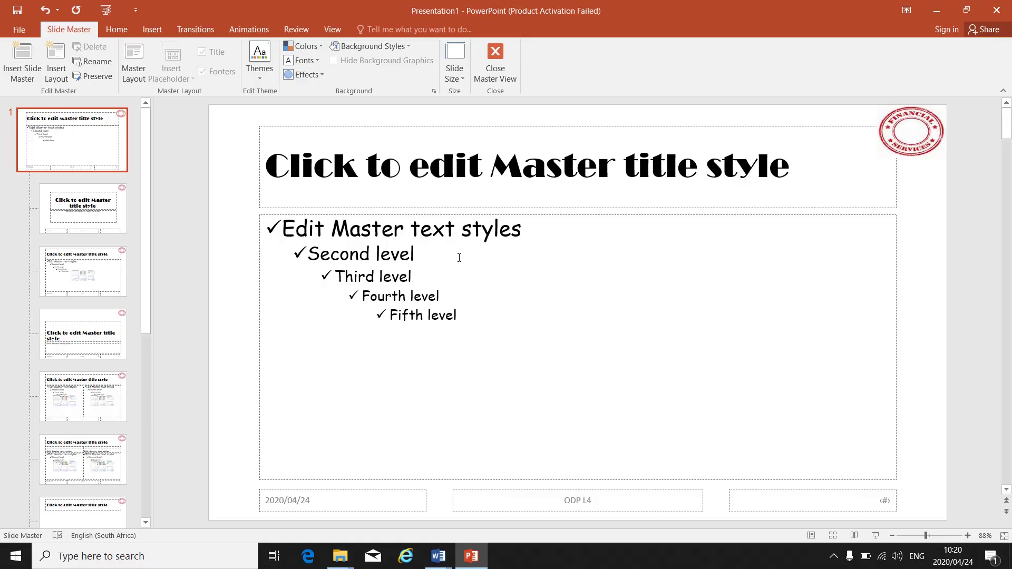
pyautogui.click(499, 75)
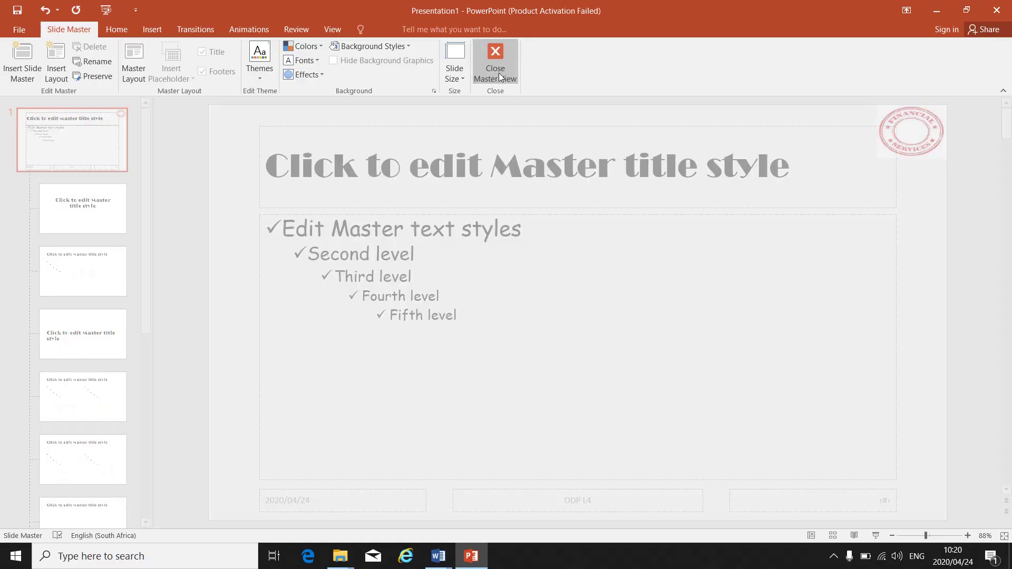
pyautogui.click(81, 229)
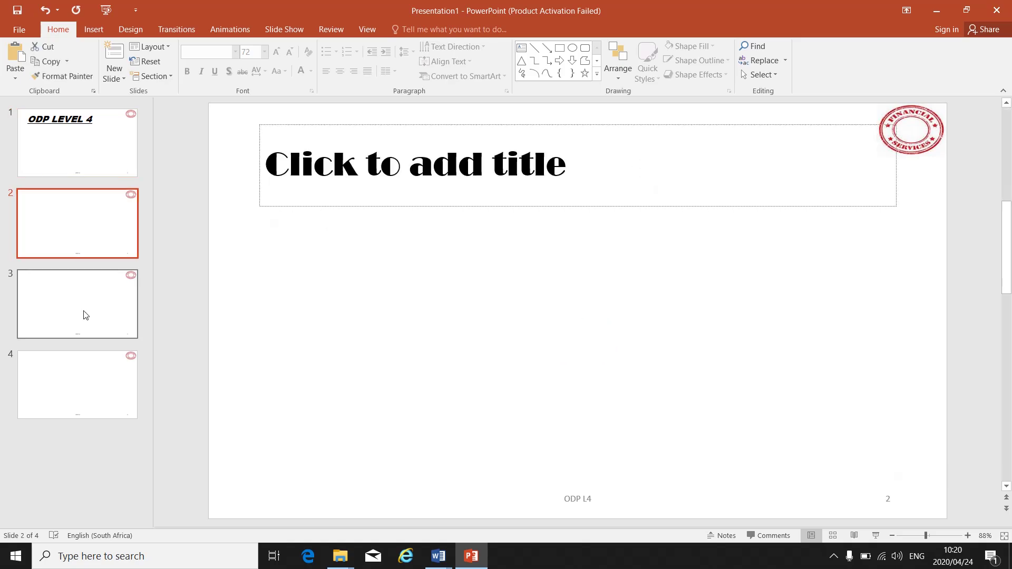
pyautogui.click(83, 313)
pyautogui.click(86, 358)
pyautogui.click(93, 125)
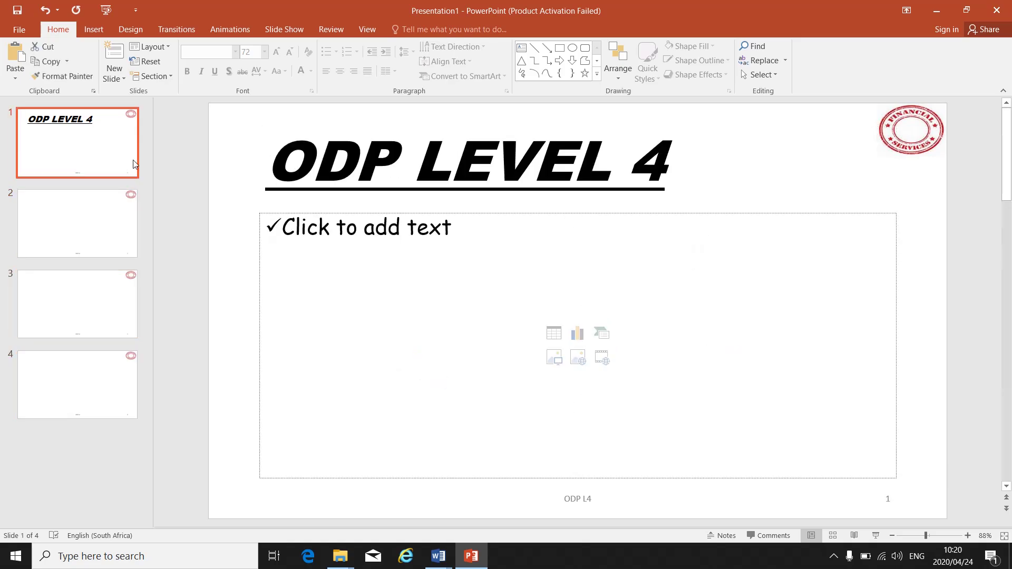